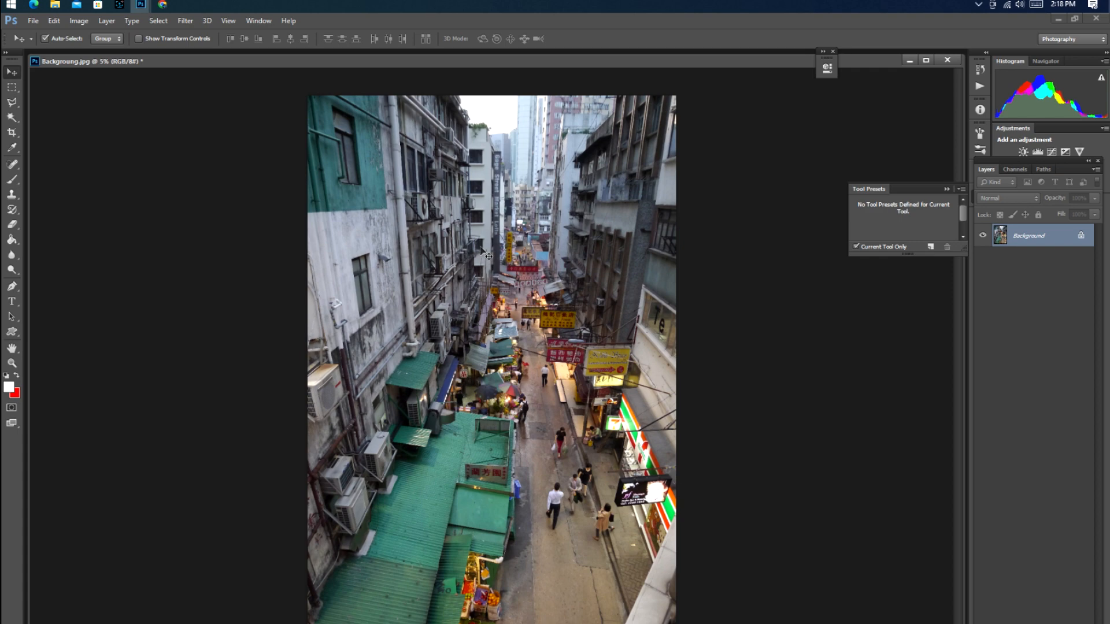
Step: Open Model.psd and bring the cut-out woman into the street background image as a new layer
key("ctrl+o")
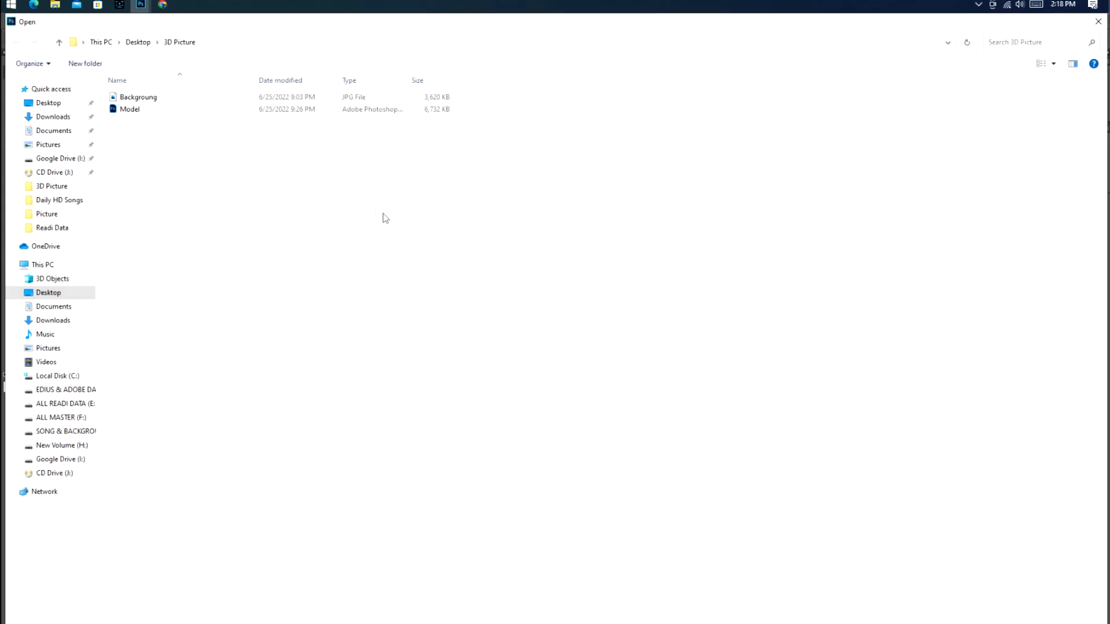
double_click(139, 110)
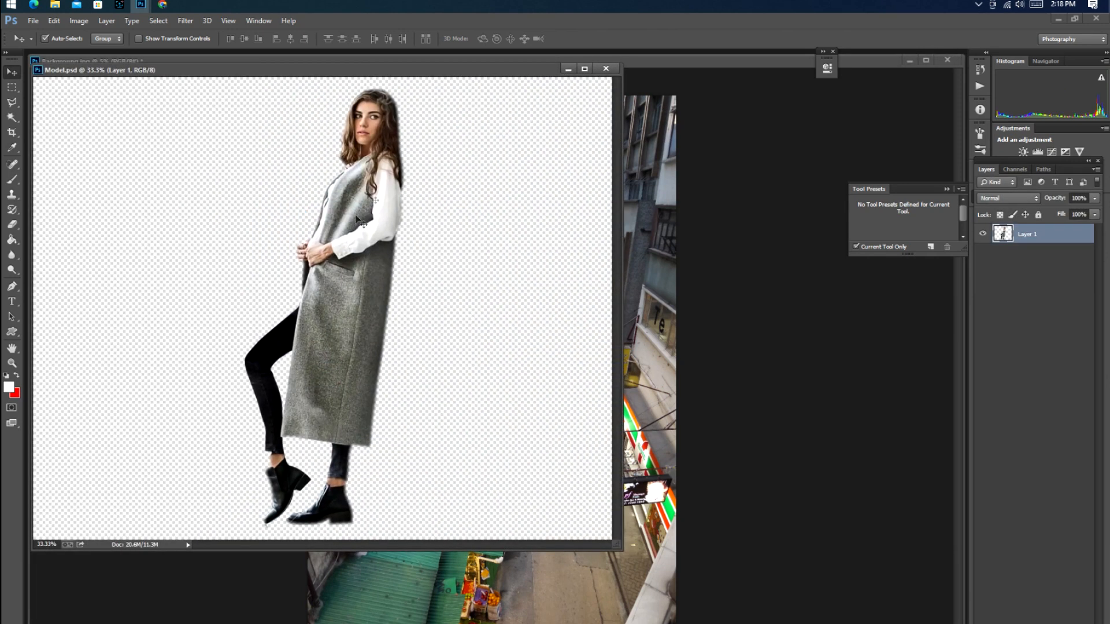
left_click_drag(424, 70, 606, 287)
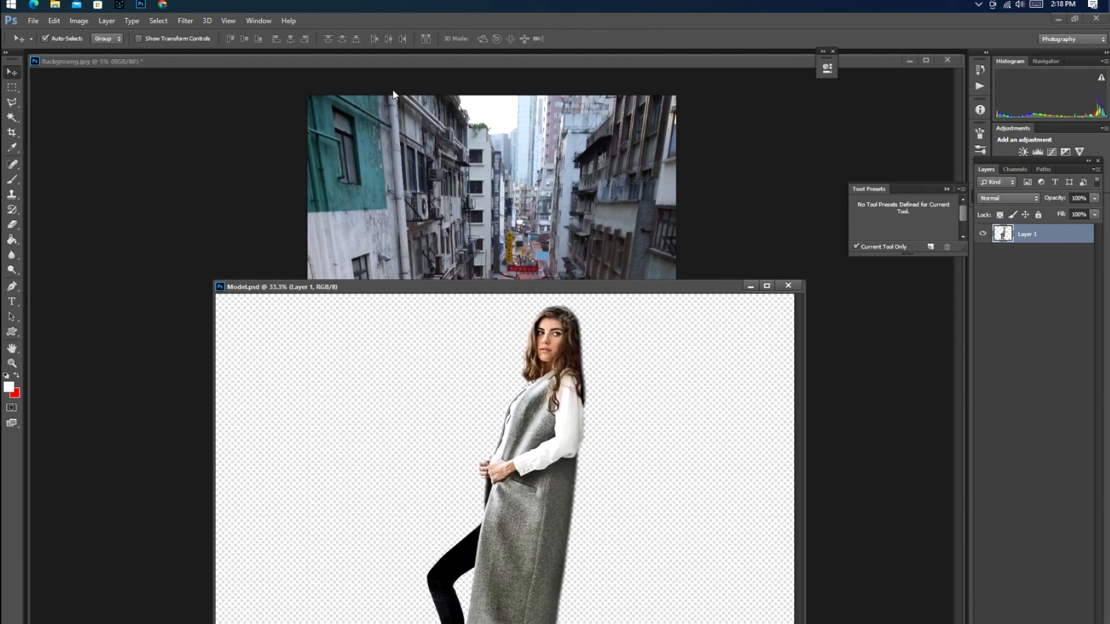
left_click_drag(528, 322, 497, 245)
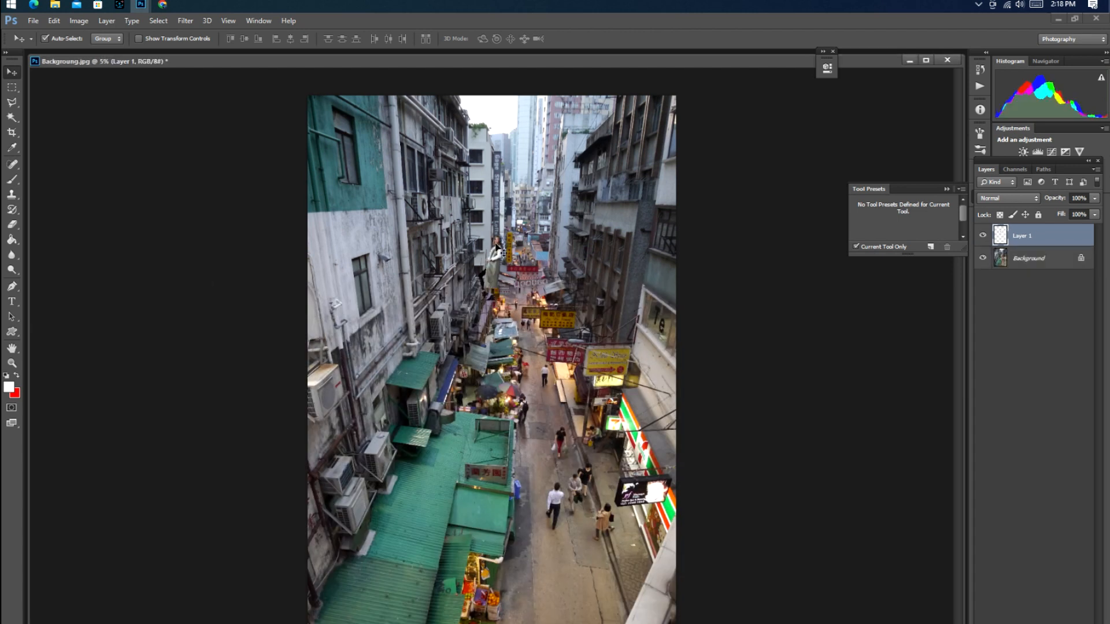
Step: Enlarge the tiny model several times and position her large over the middle of the street
key("ctrl+t")
left_click_drag(502, 232, 684, 104)
left_click_drag(480, 238, 508, 318)
key("Return")
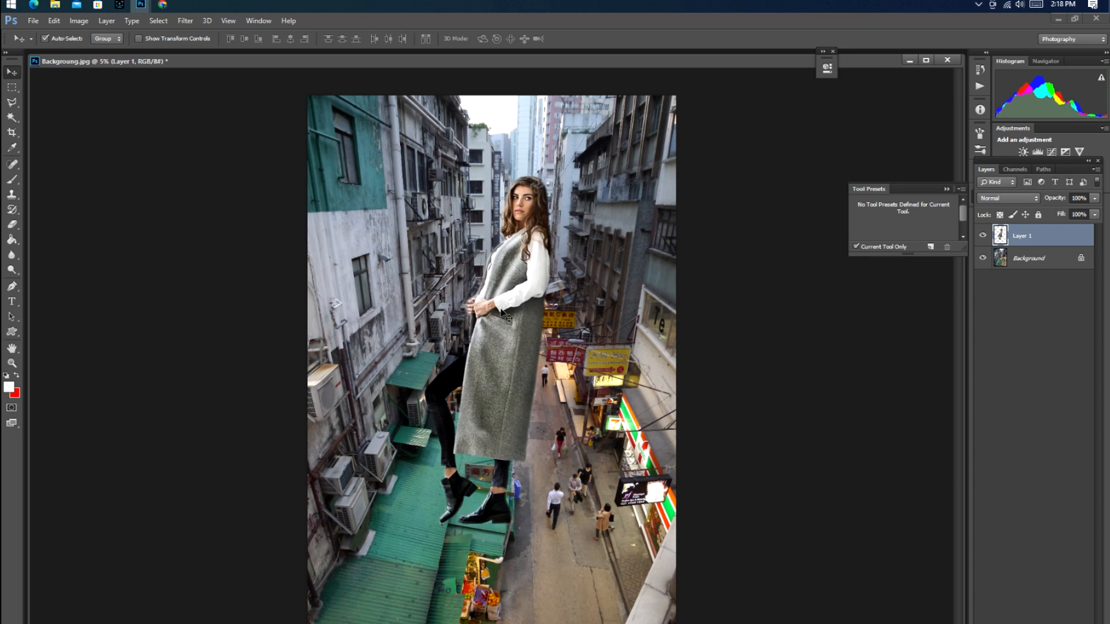
Step: Scale the model up to about 112.5% and shift her slightly downward over the street
key("ctrl+t")
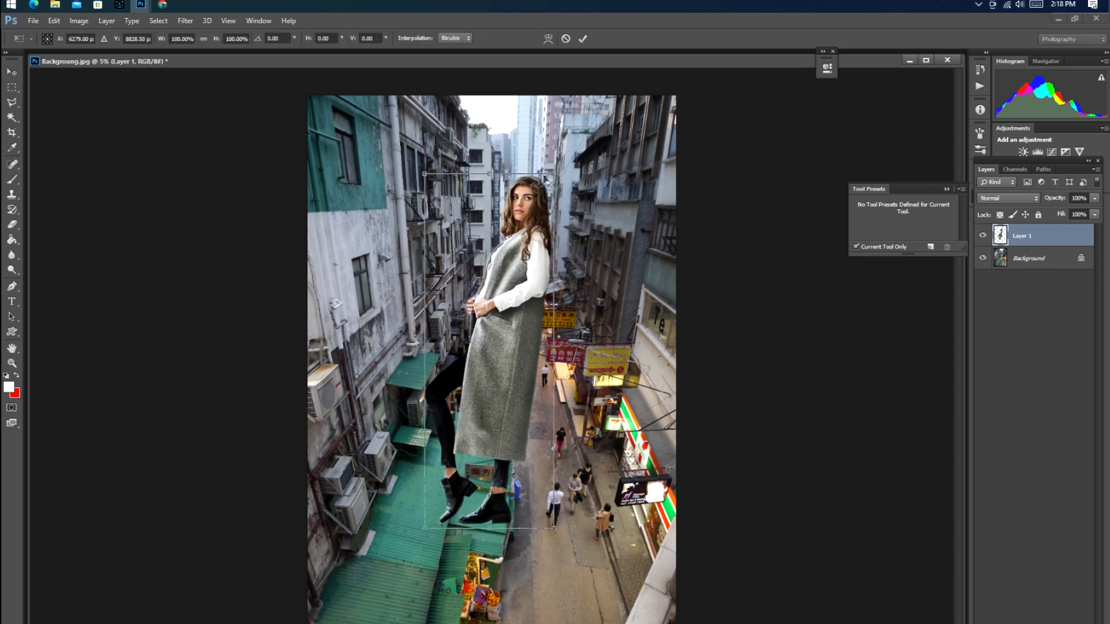
left_click_drag(550, 172, 561, 151)
left_click_drag(527, 241, 527, 255)
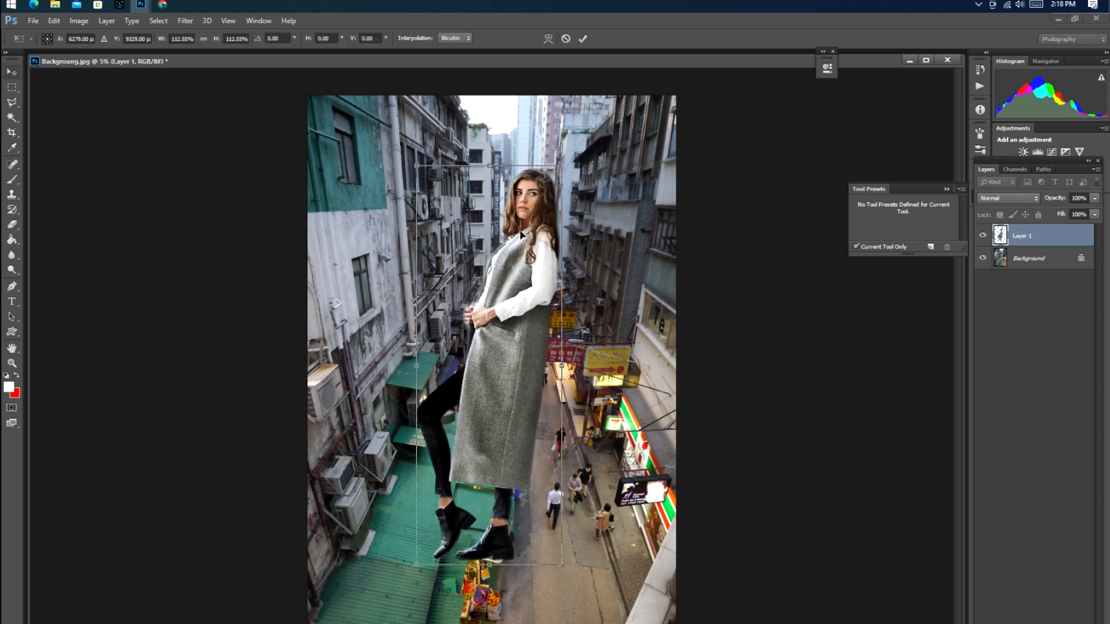
key("Return")
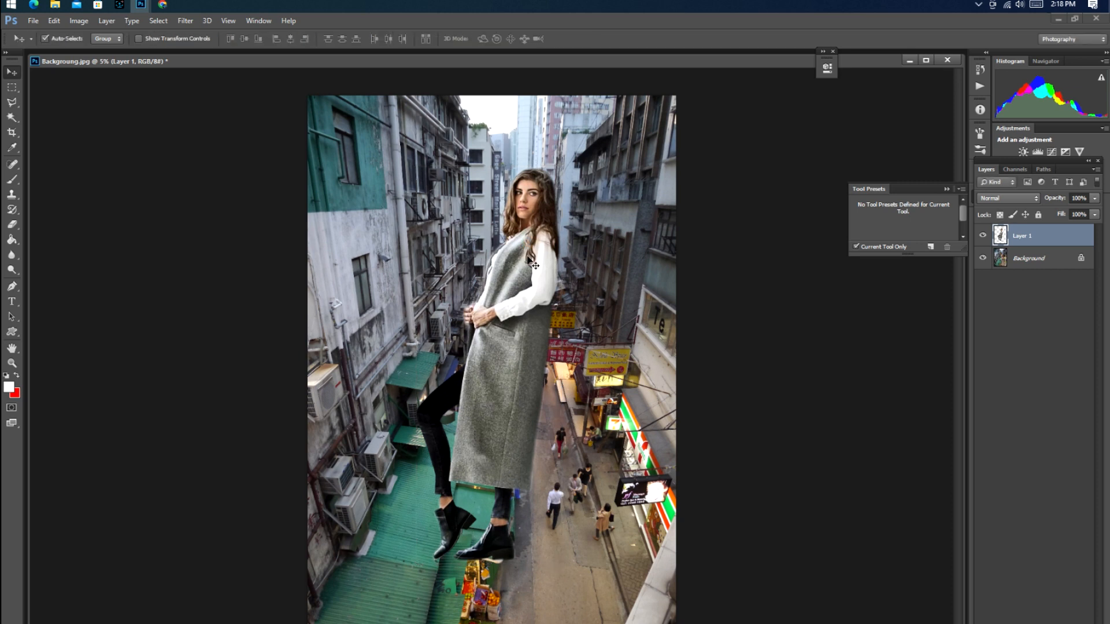
Step: Flip the model layer horizontally
key("ctrl+t")
right_click(527, 256)
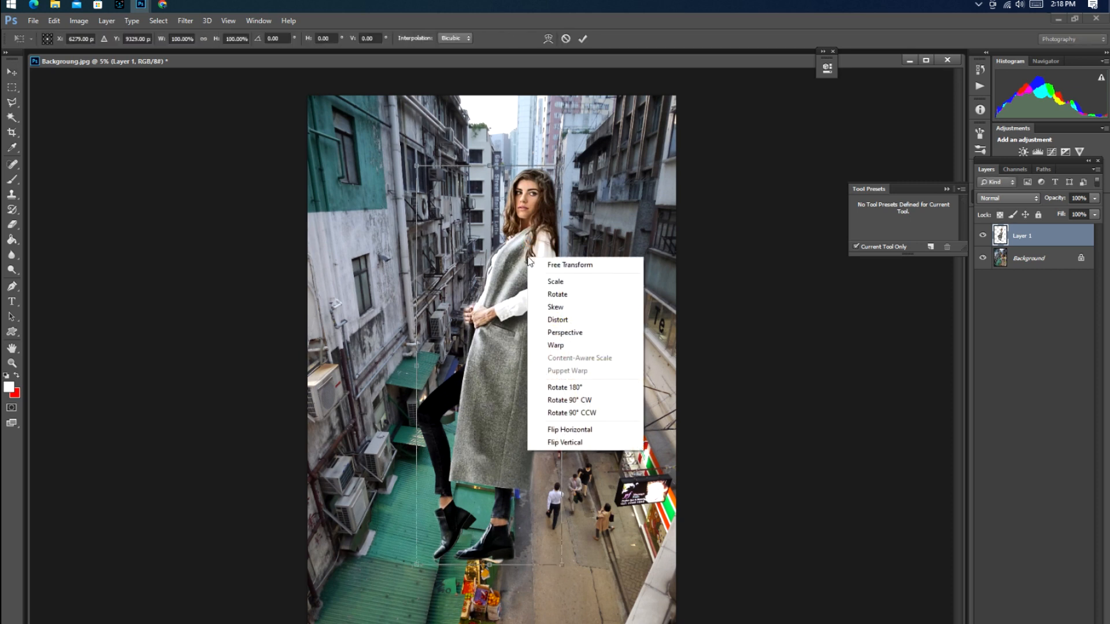
left_click(556, 429)
key("Return")
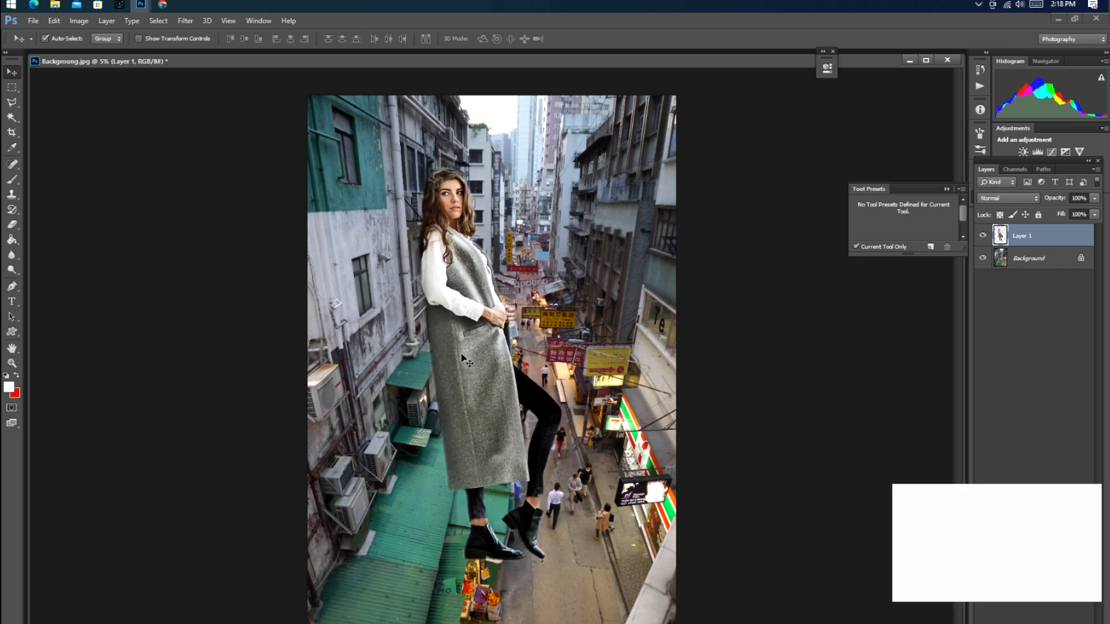
Step: Scale the flipped model to about 103% and move her slightly upward so her boots hang above the fruit stall
left_click_drag(453, 290, 480, 322)
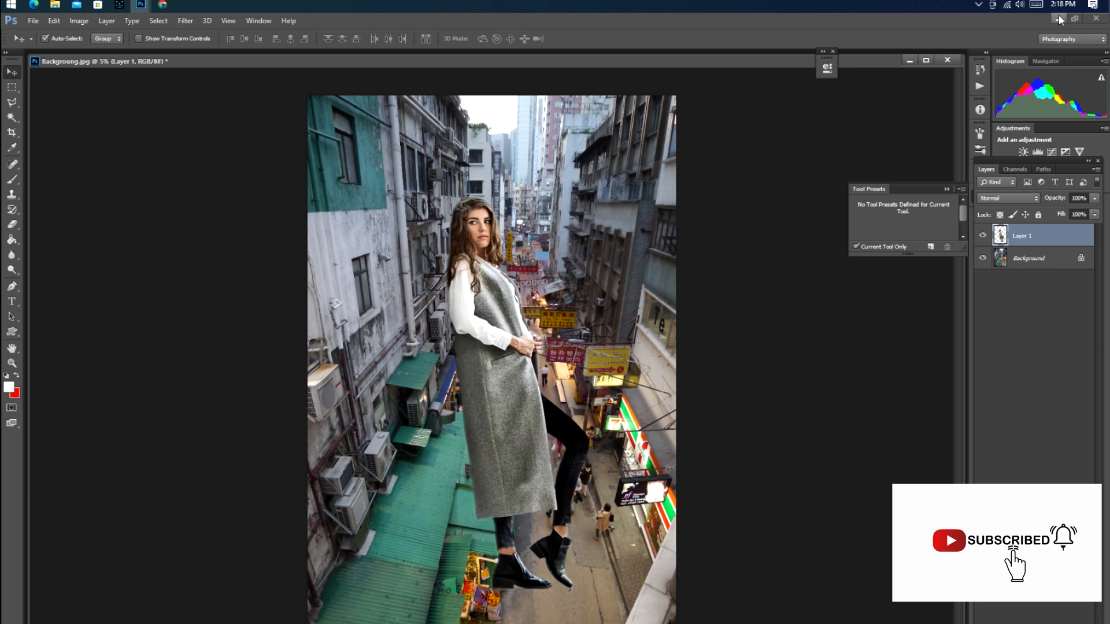
key("ctrl+z")
key("ctrl+t")
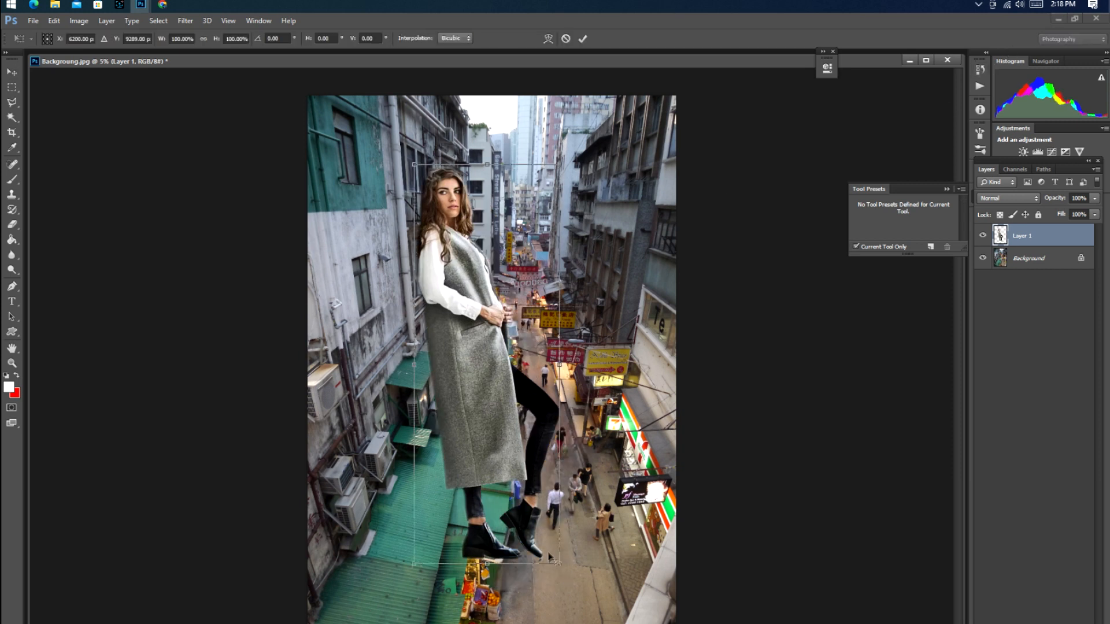
left_click_drag(558, 561, 564, 576)
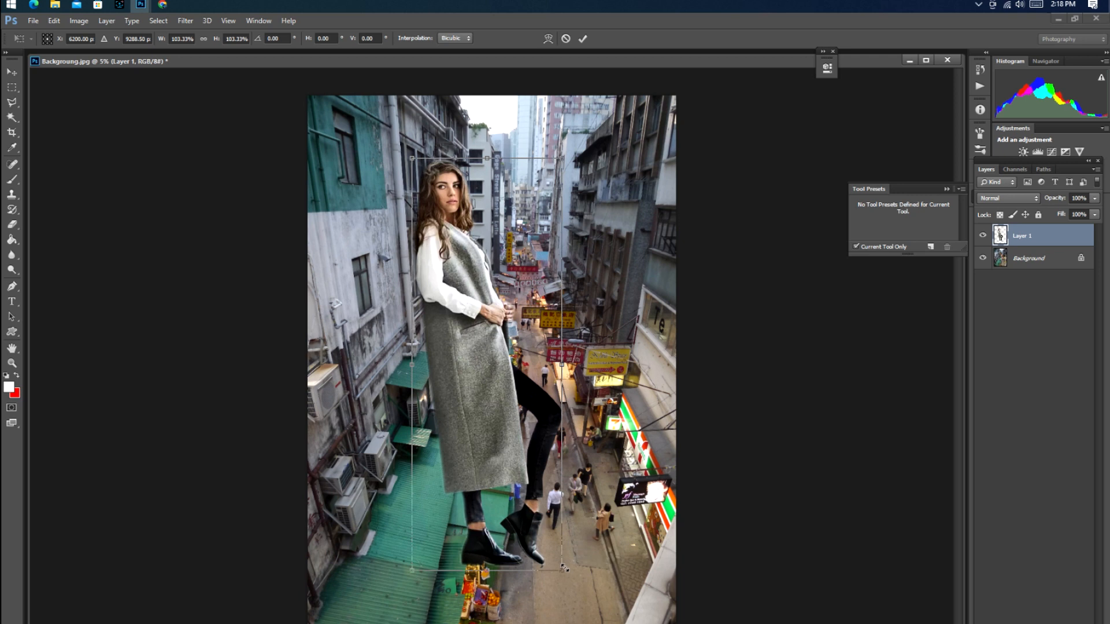
left_click_drag(527, 531, 528, 512)
key("Return")
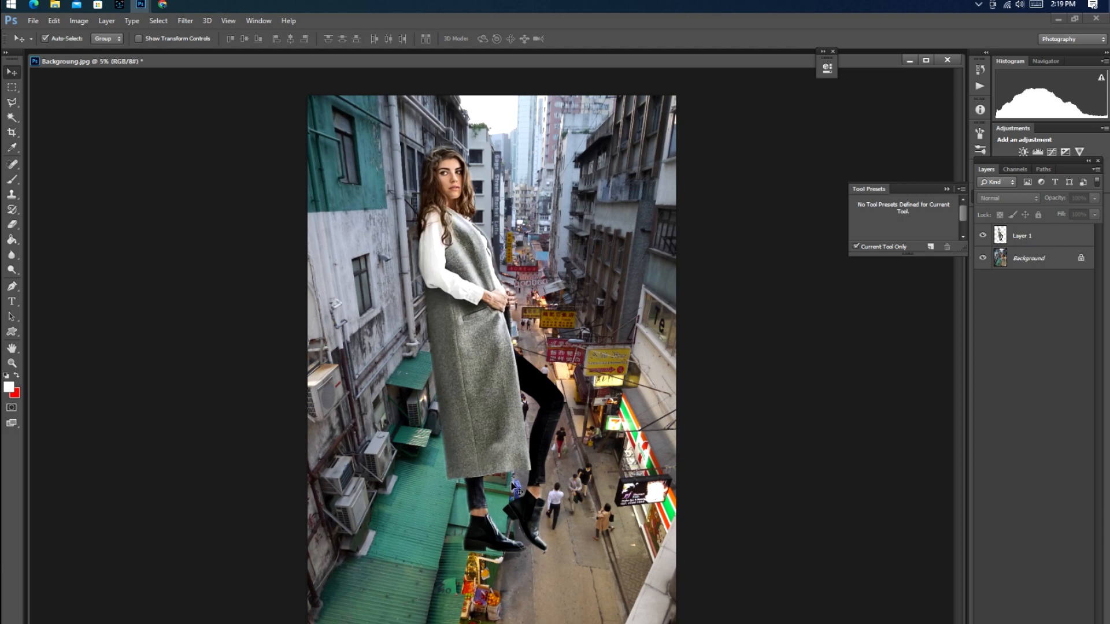
Step: Lower the opacity of the model's layer to 52% so the street shows through her
scroll(519, 491, "up", 1)
scroll(511, 462, "down", 1)
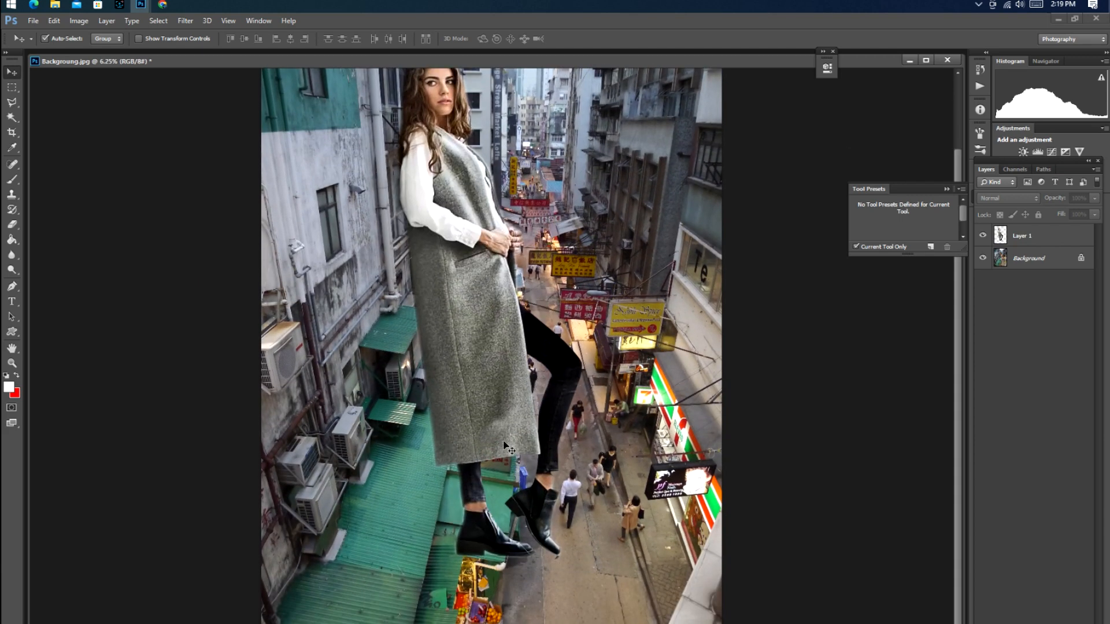
scroll(508, 448, "up", 1)
scroll(503, 441, "down", 2)
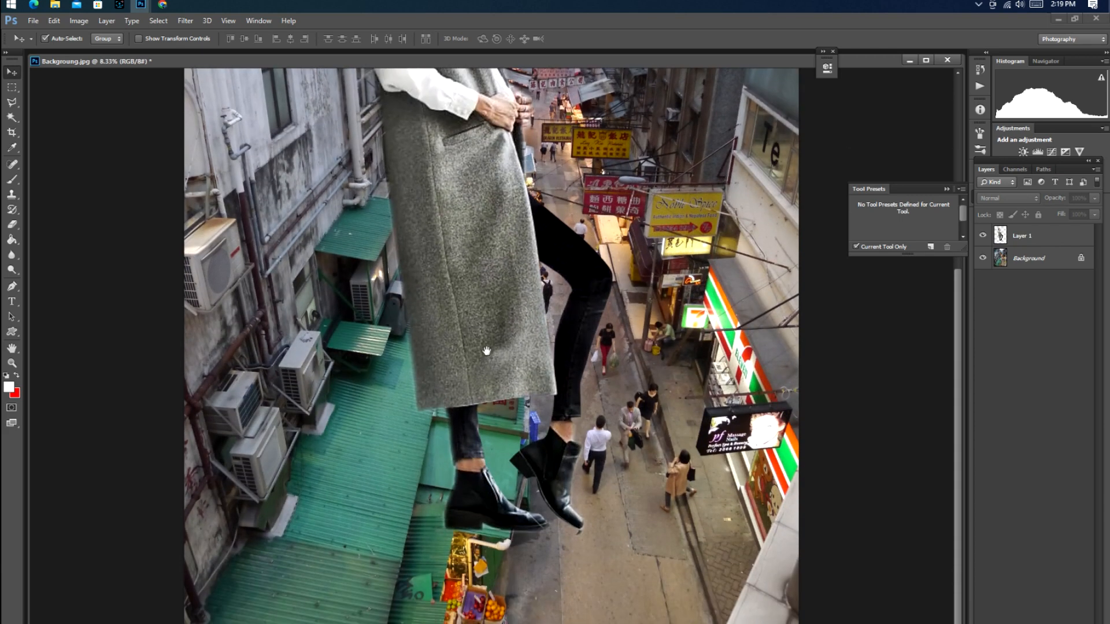
left_click(1010, 240)
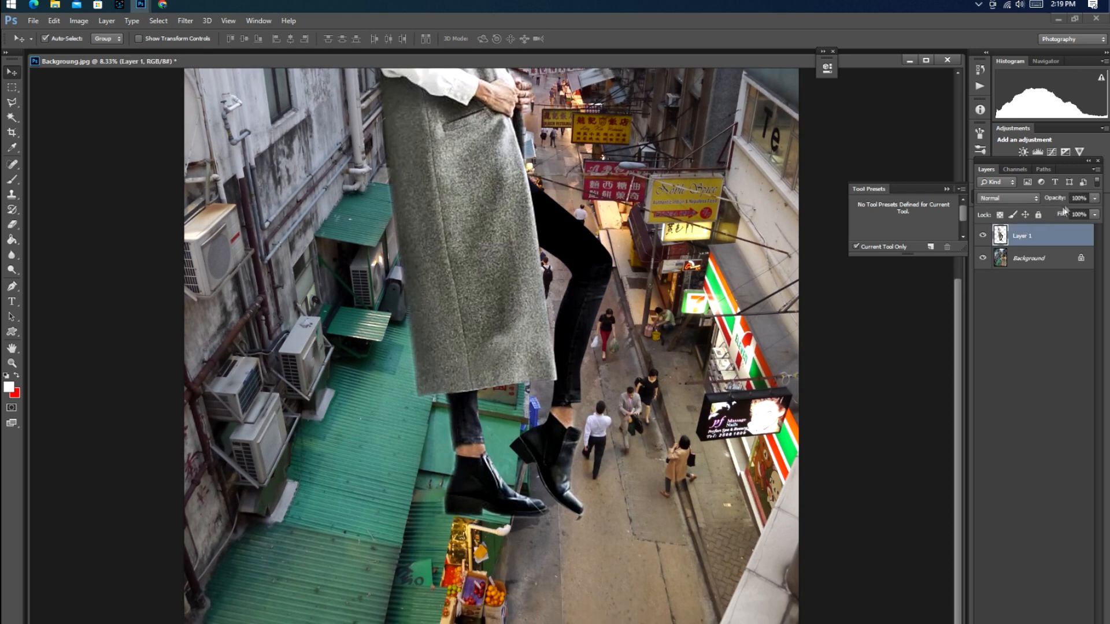
left_click(1095, 198)
mouse_move(1074, 211)
left_mouse_down()
mouse_move(1062, 211)
mouse_move(1076, 214)
left_mouse_up()
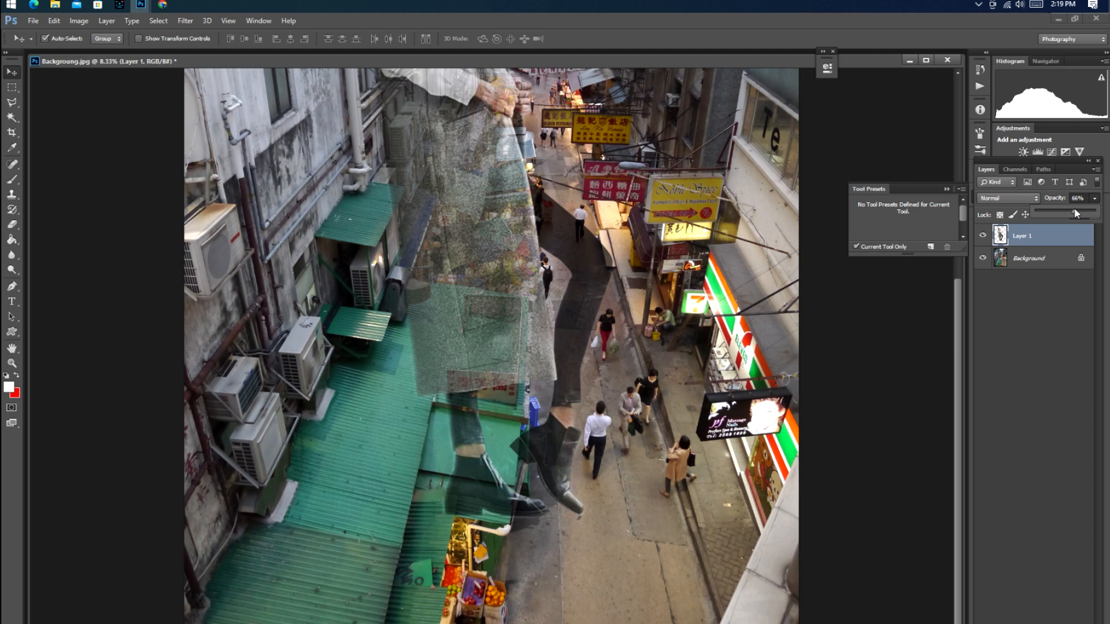
left_click_drag(1070, 208, 1068, 207)
left_click(654, 287)
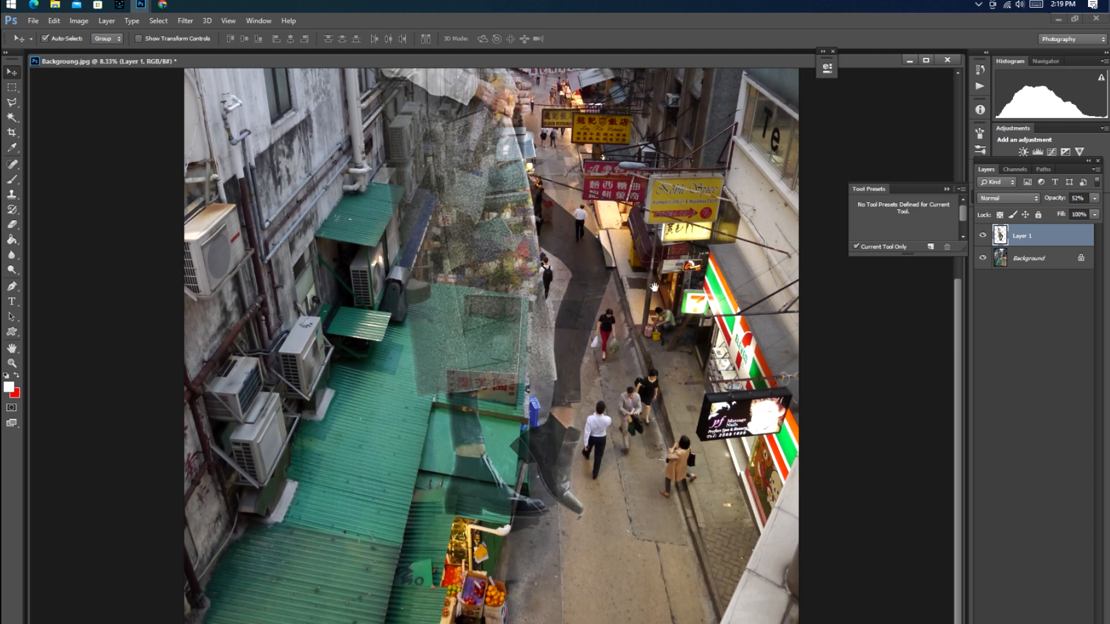
Step: Cut away the lower coat area covering the green rooftop from the model layer, using a closed Pen path along the roof's upper edge as selection
key("ctrl+plus")
key("ctrl+plus")
left_click_drag(425, 298, 527, 481)
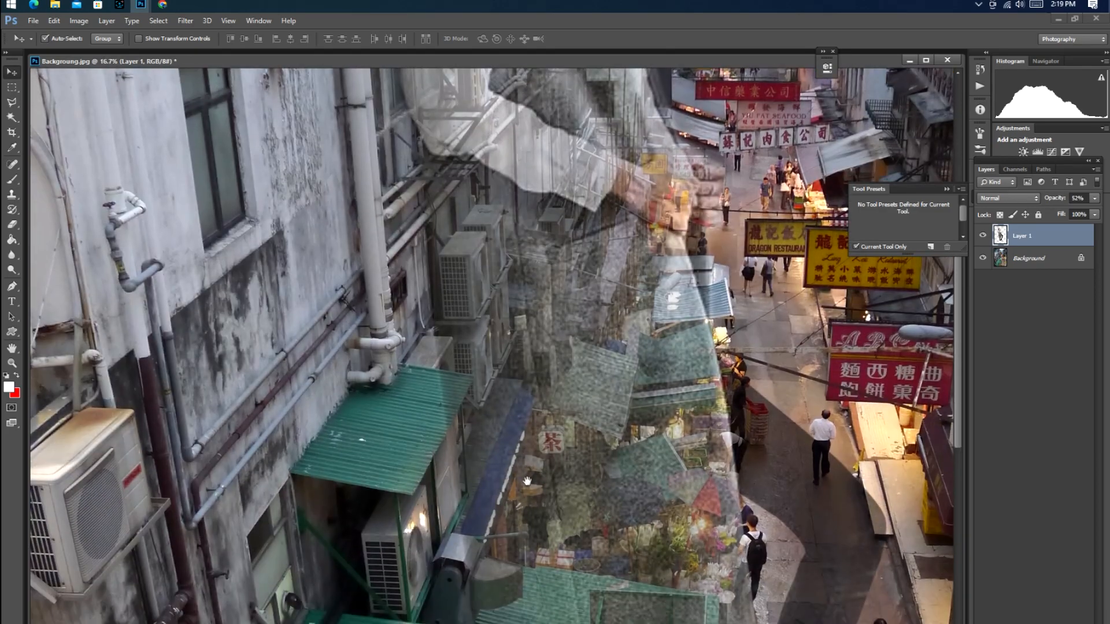
key("p")
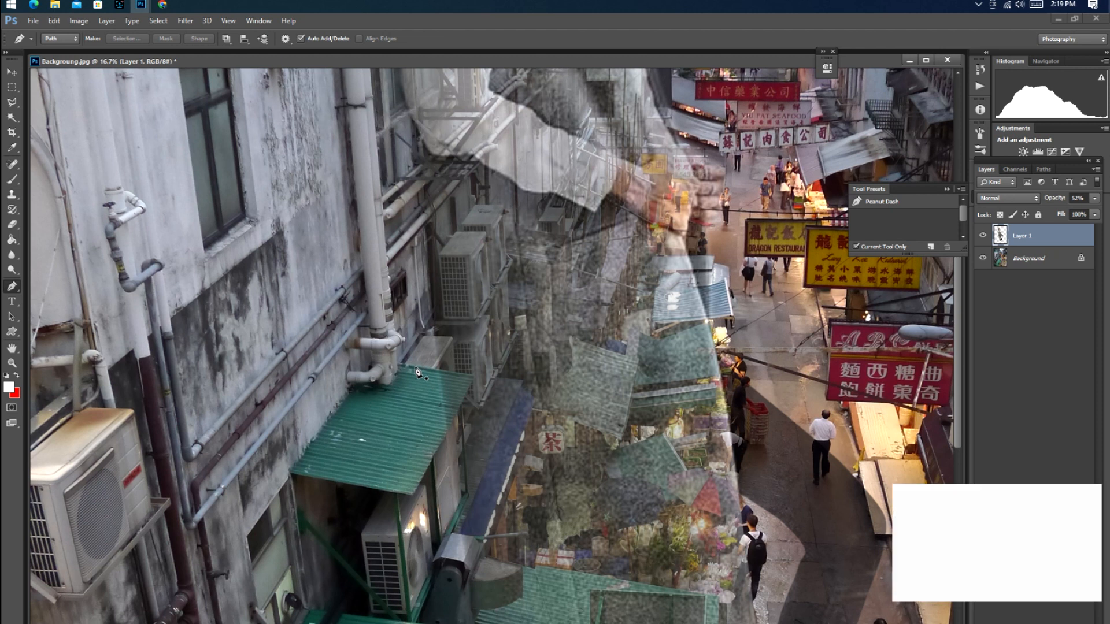
left_click(423, 371)
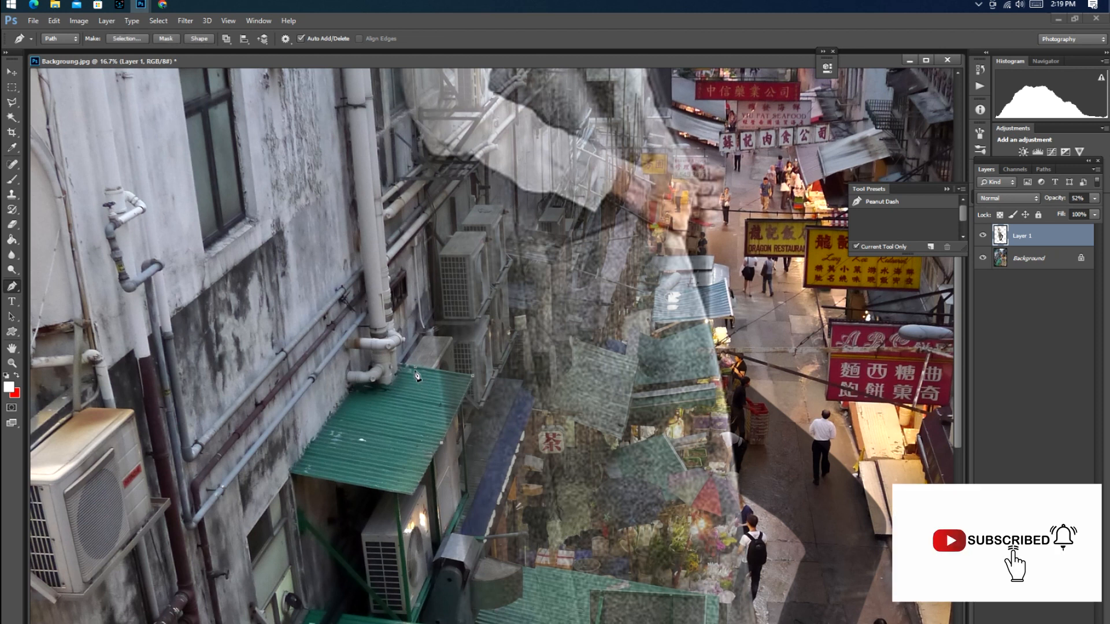
left_click_drag(499, 552, 472, 420)
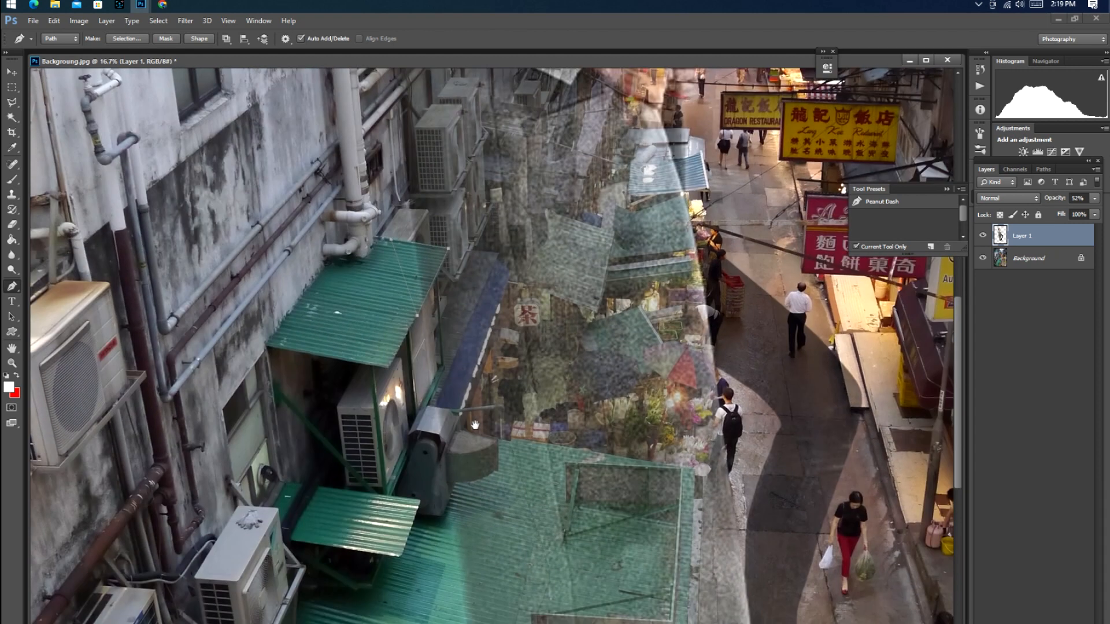
left_click_drag(481, 487, 467, 440)
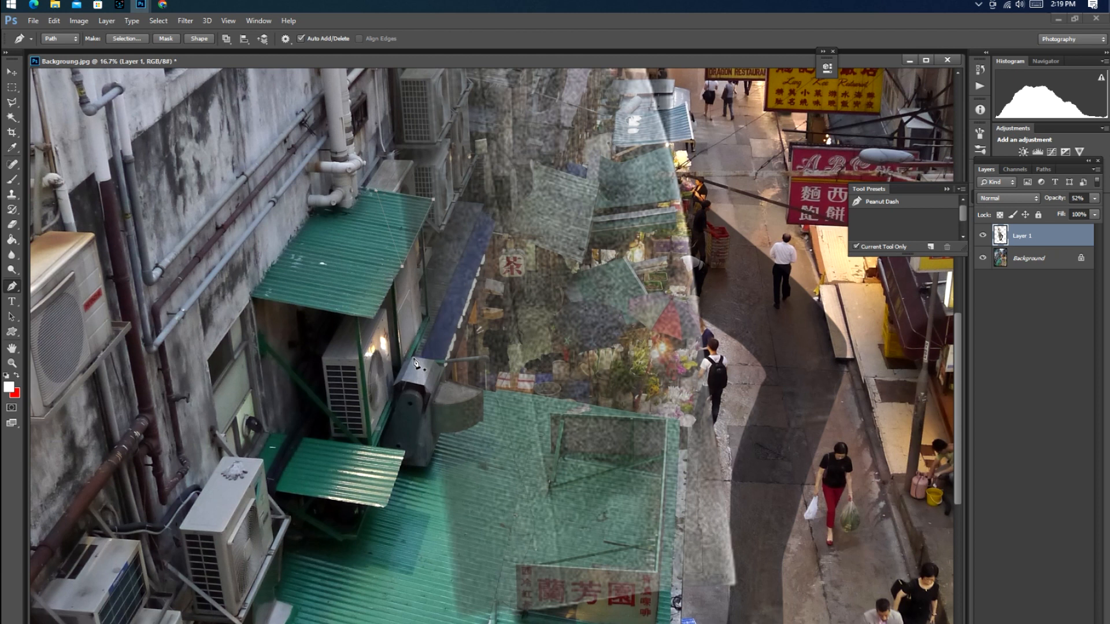
left_click(443, 380)
left_click(482, 390)
left_click_drag(680, 474, 672, 364)
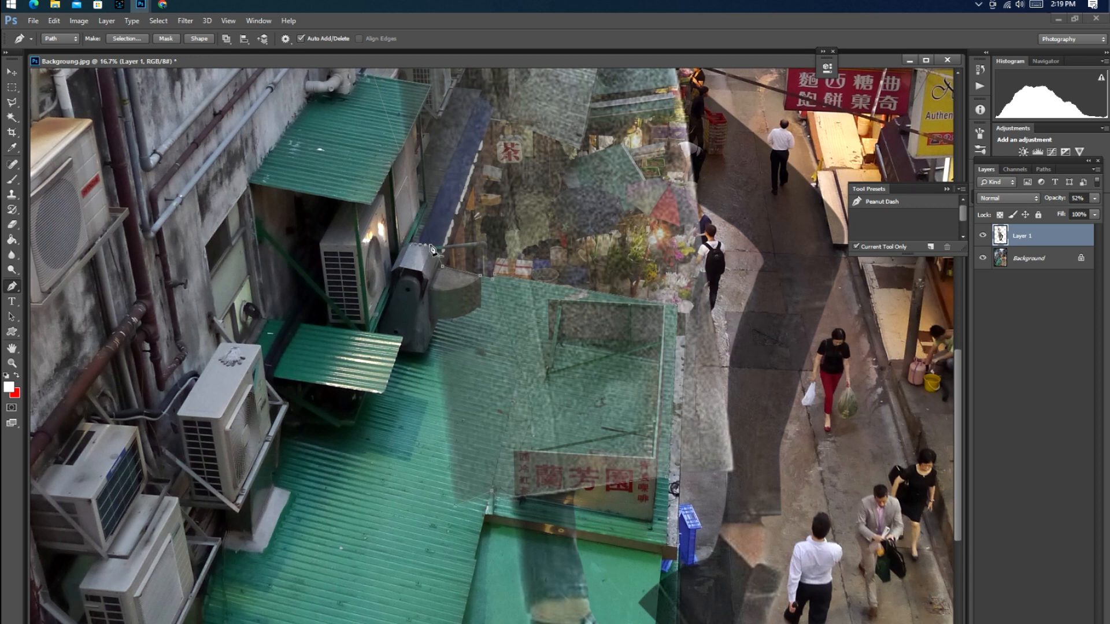
left_click(415, 249)
left_click_drag(600, 550, 558, 408)
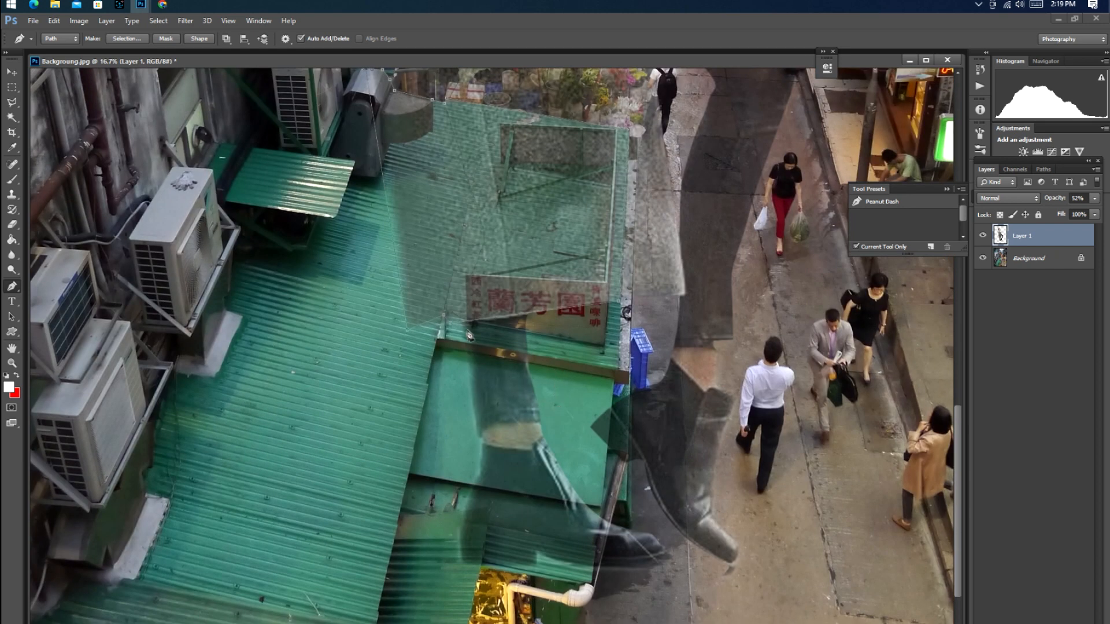
left_click(631, 396)
left_click_drag(411, 272, 479, 447)
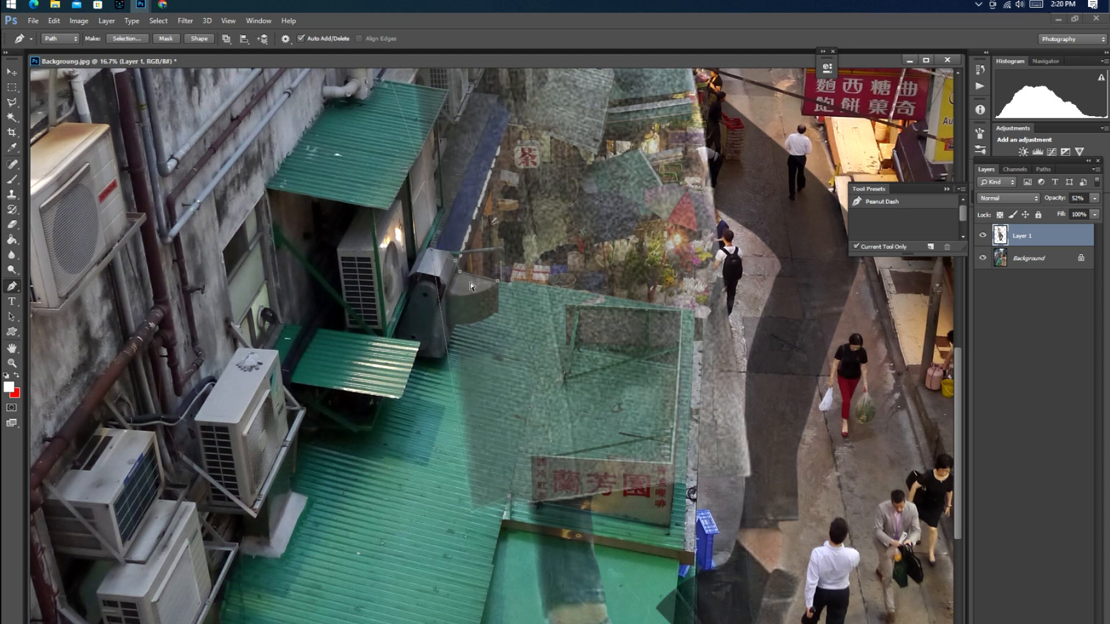
key("ctrl+Return")
key("Delete")
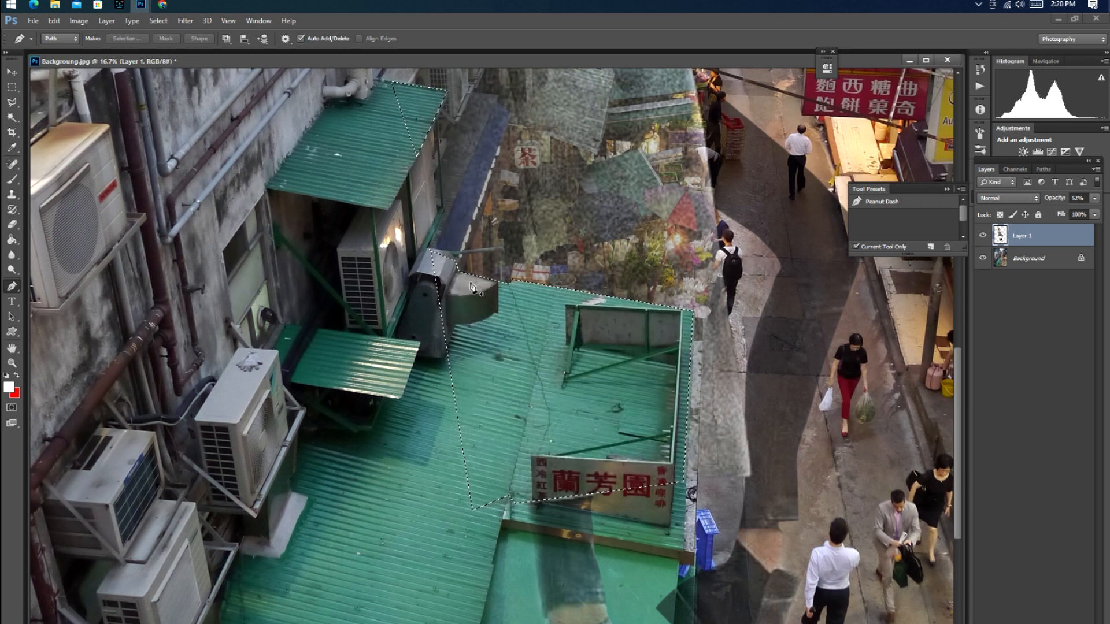
key("ctrl+d")
key("v")
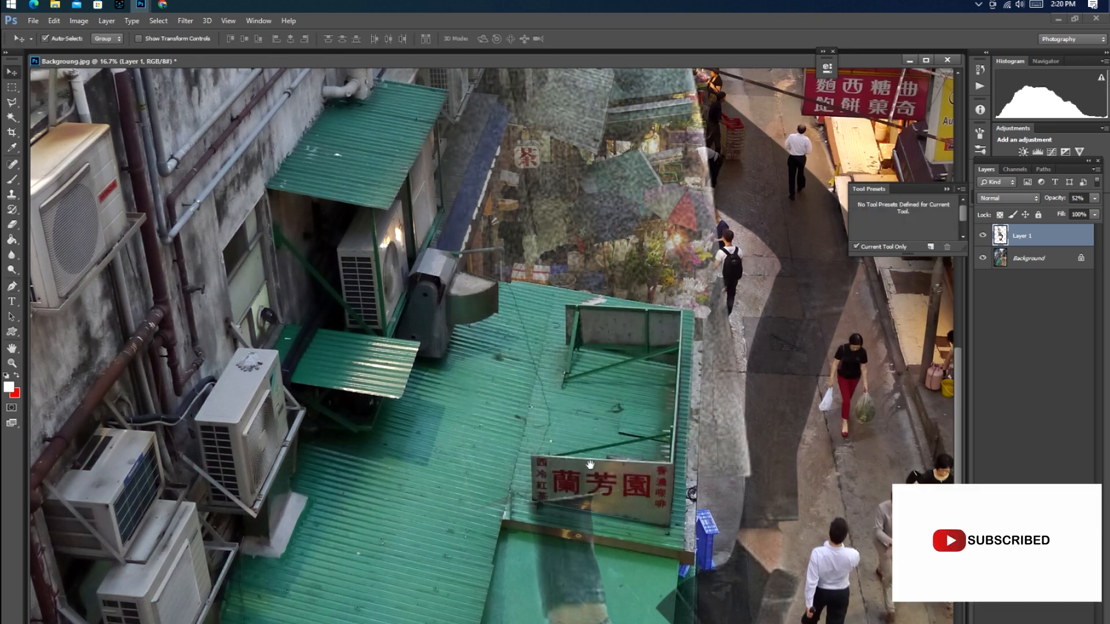
Step: Remove the lower leg and rear boot area overlapping the green stall roof from the model layer, using a closed Pen path as selection
left_click_drag(589, 464, 592, 293)
left_click_drag(609, 350, 583, 267)
left_click_drag(593, 325, 590, 310)
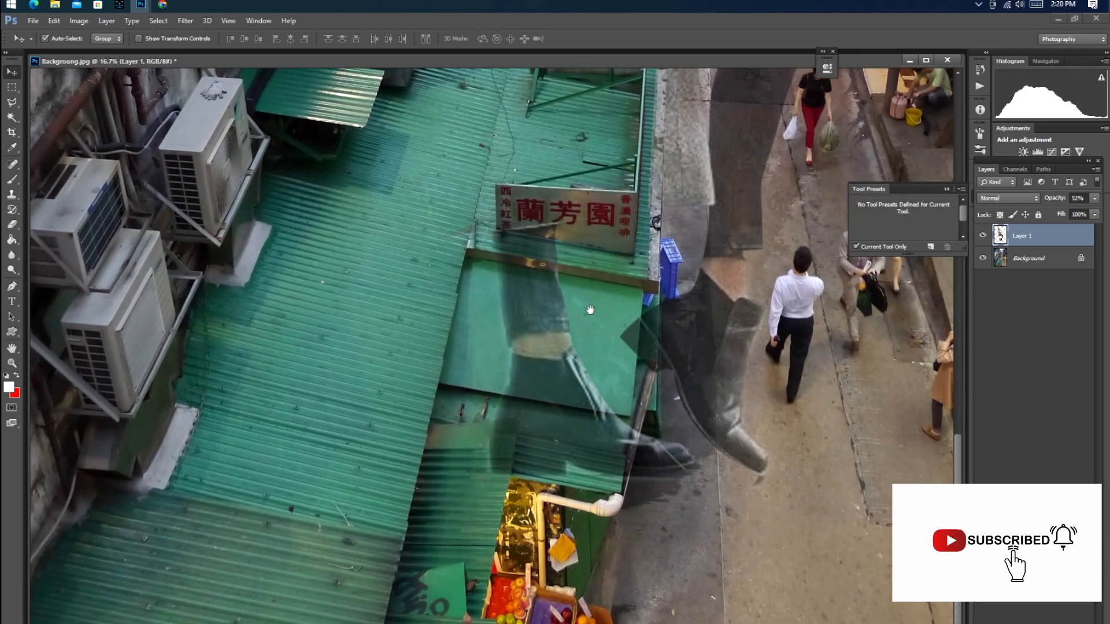
key("p")
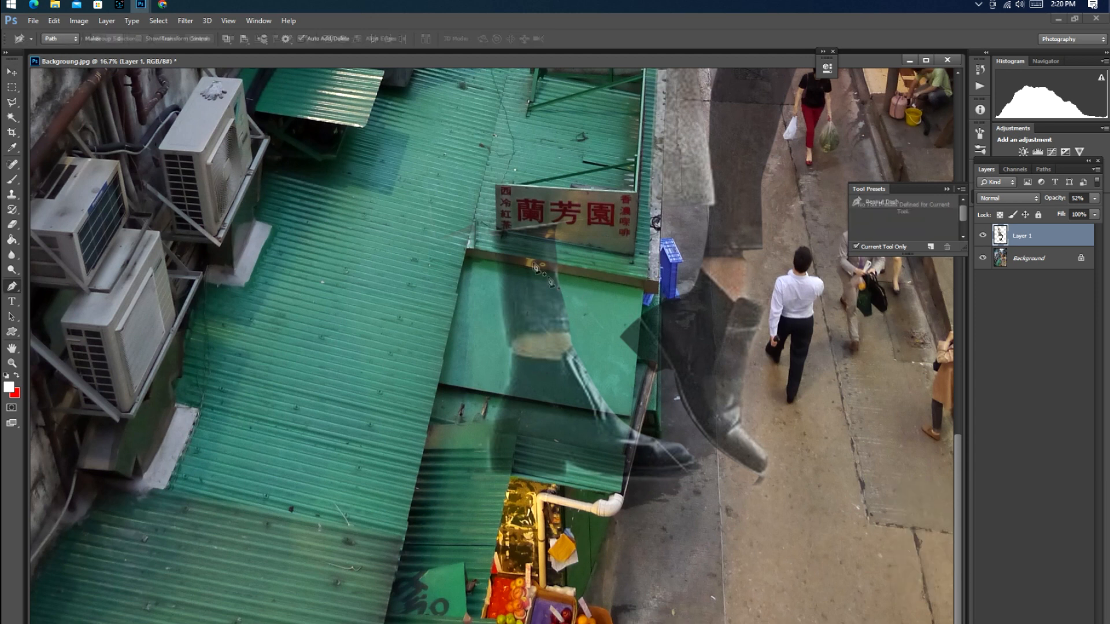
left_click(560, 250)
left_click_drag(580, 336, 611, 381)
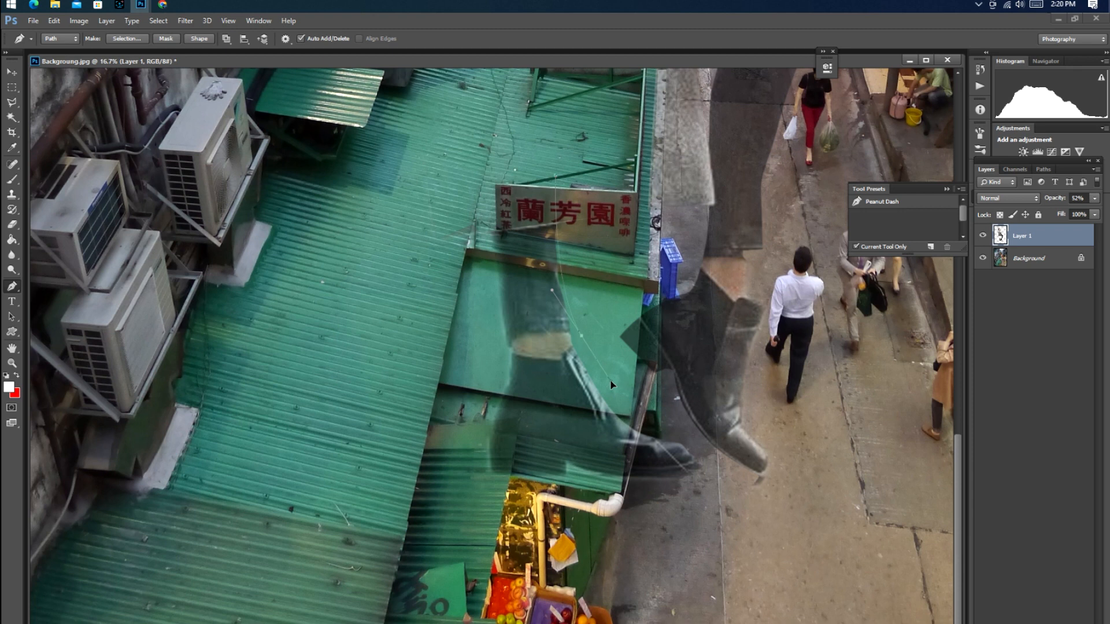
left_click(633, 420)
left_click(622, 481)
left_click(465, 469)
left_click(476, 369)
left_click(460, 282)
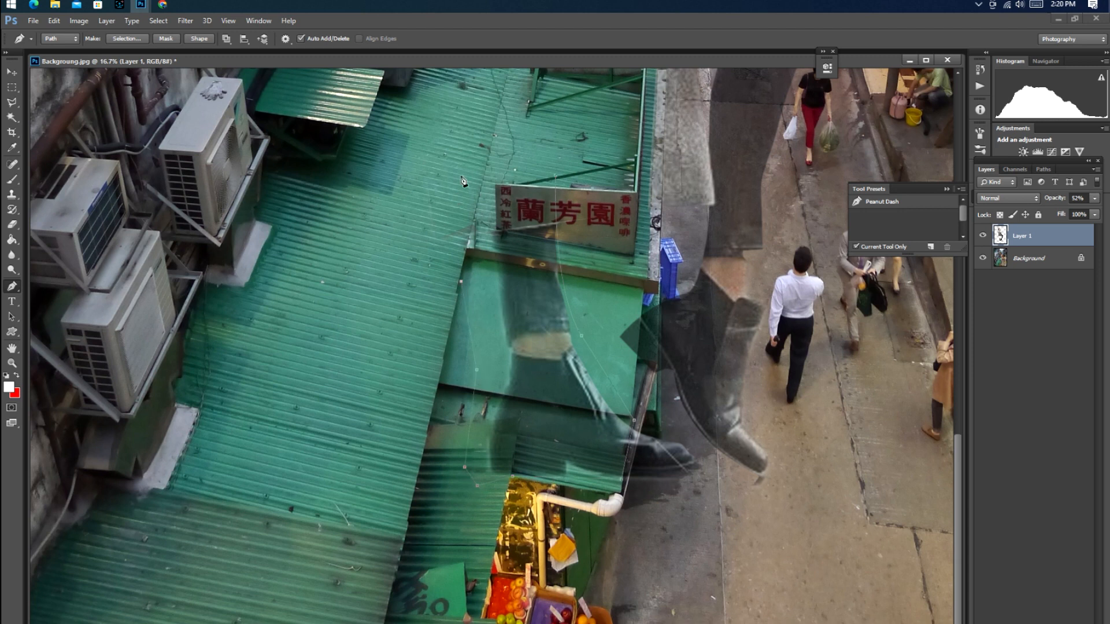
left_click(555, 181)
key("ctrl+Return")
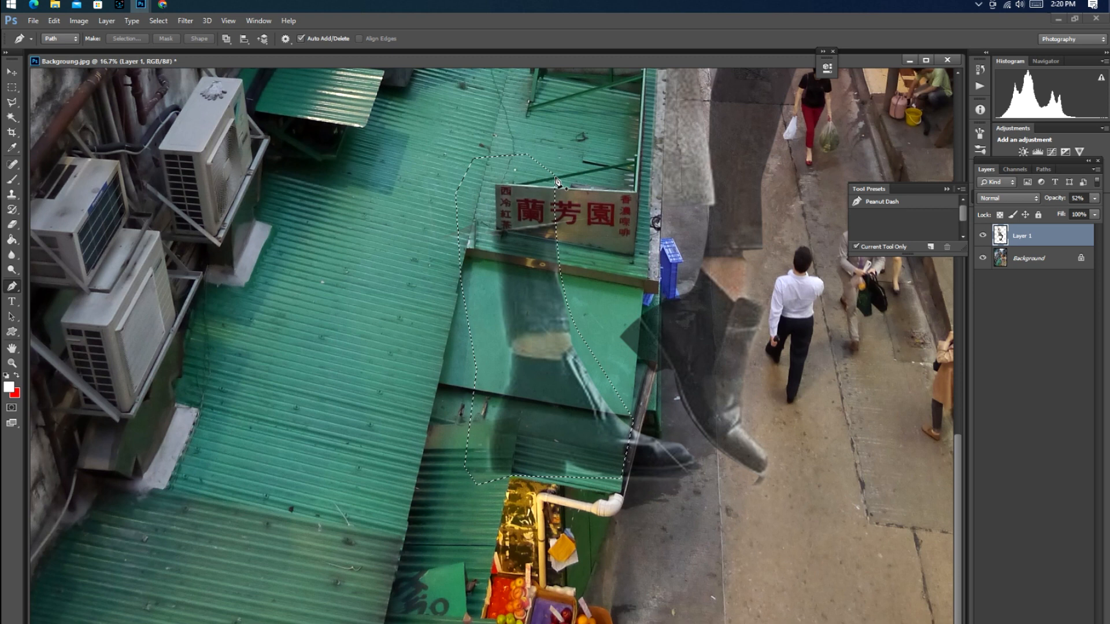
key("Delete")
key("ctrl+d")
key("v")
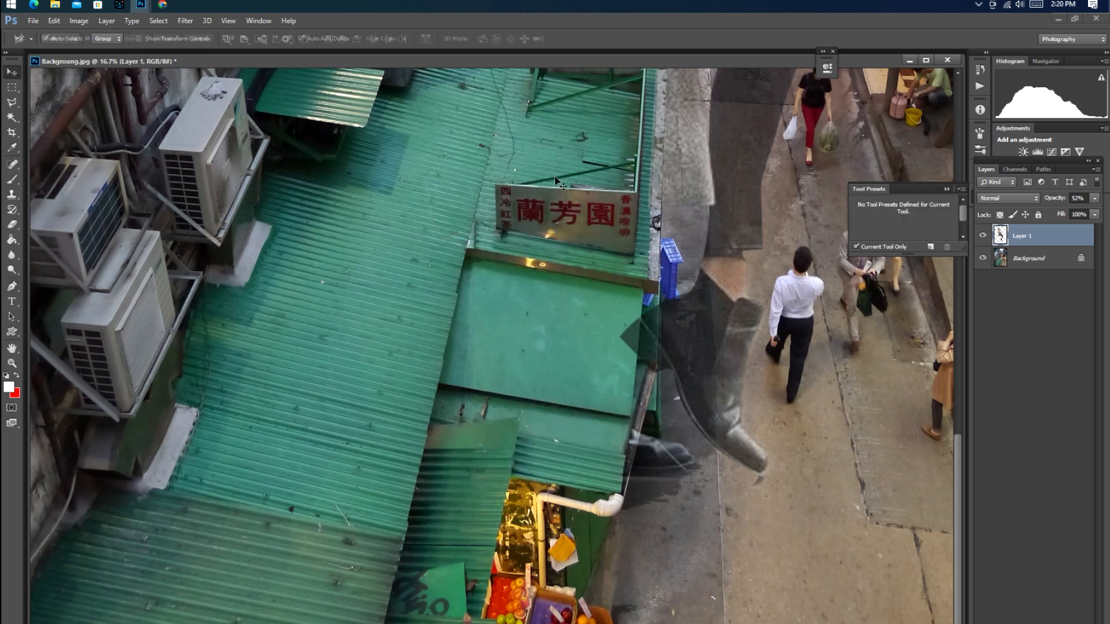
Step: Clear the leftover boot fragment overlapping the green stall roof's edge from the model layer, using a rectangular selection
key("m")
left_click_drag(571, 217, 659, 386)
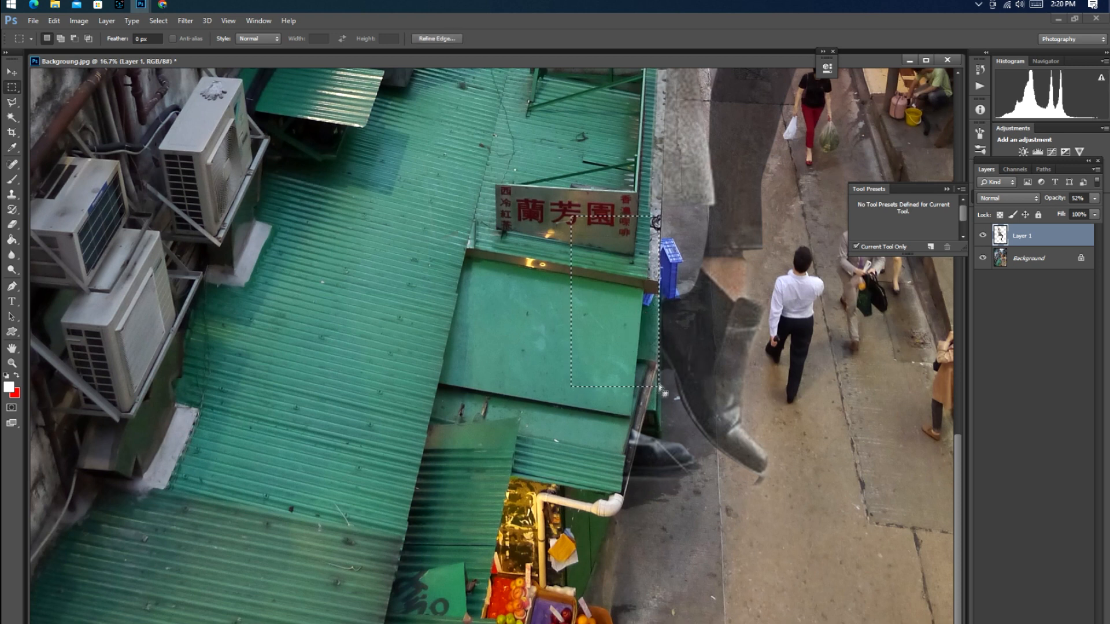
key("ctrl+d")
key("v")
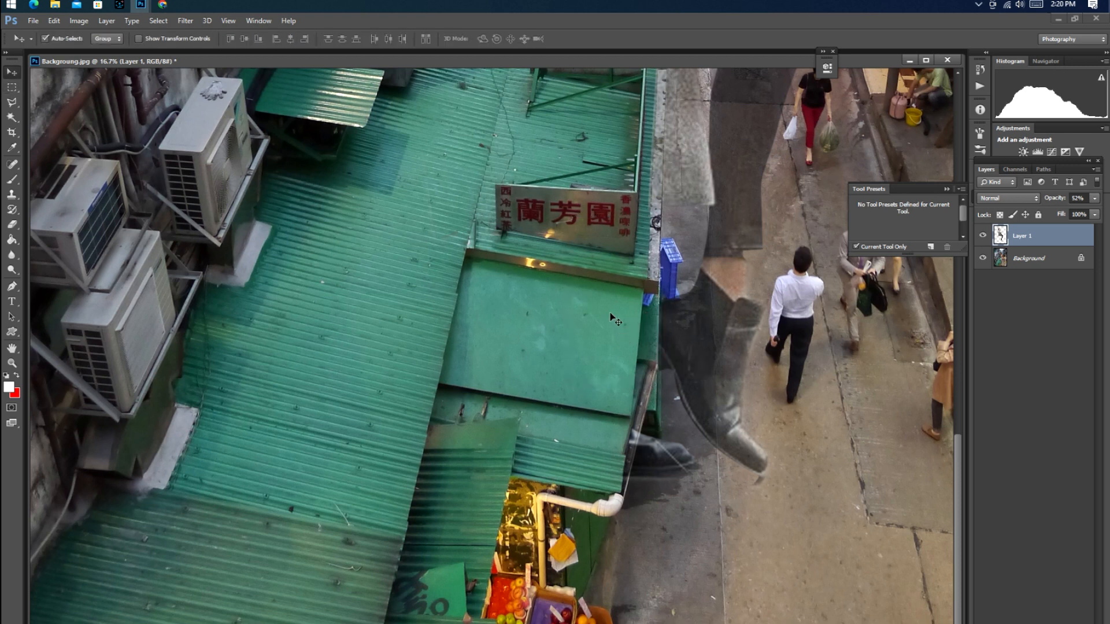
Step: Restore the model layer's opacity to 100% and leave no layer selected
scroll(615, 319, "down", 4)
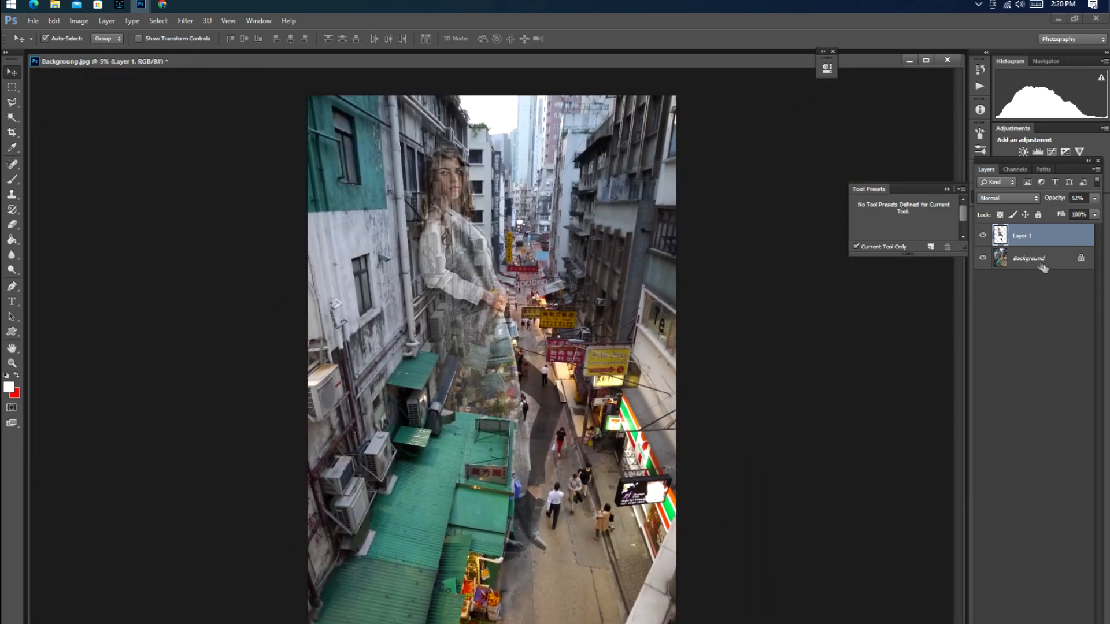
left_click(1094, 198)
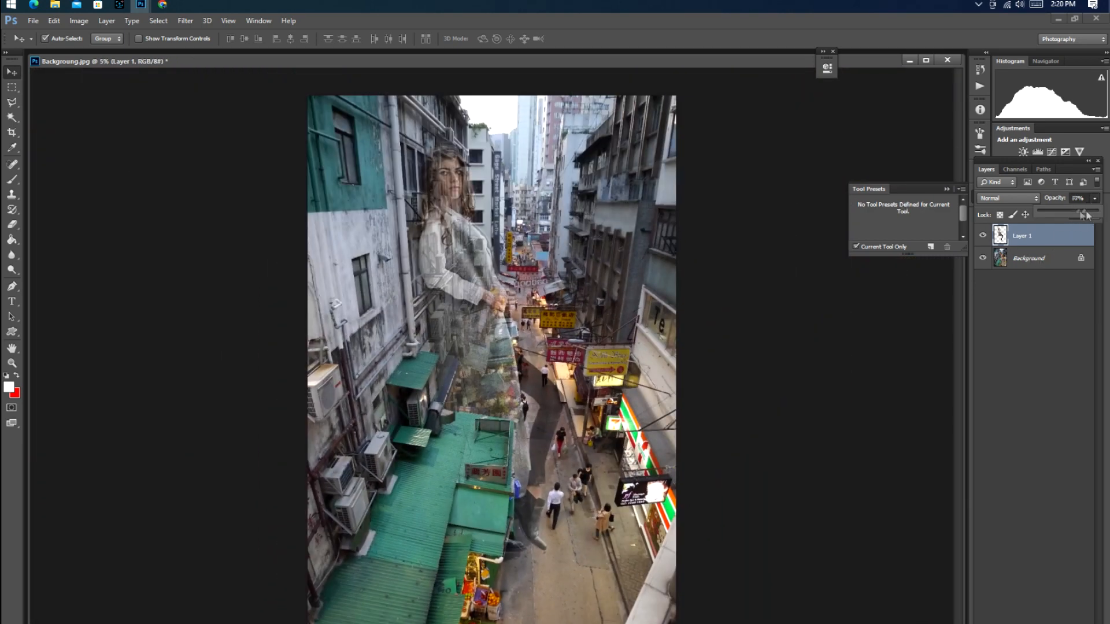
left_click_drag(1078, 215, 1101, 217)
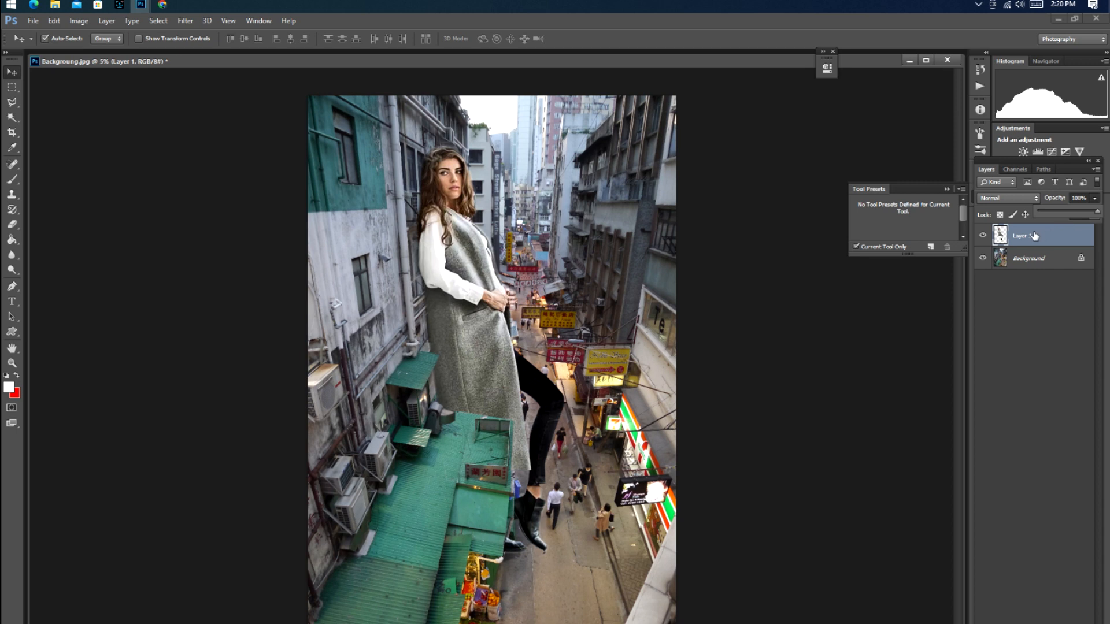
left_click_drag(1034, 235, 729, 354)
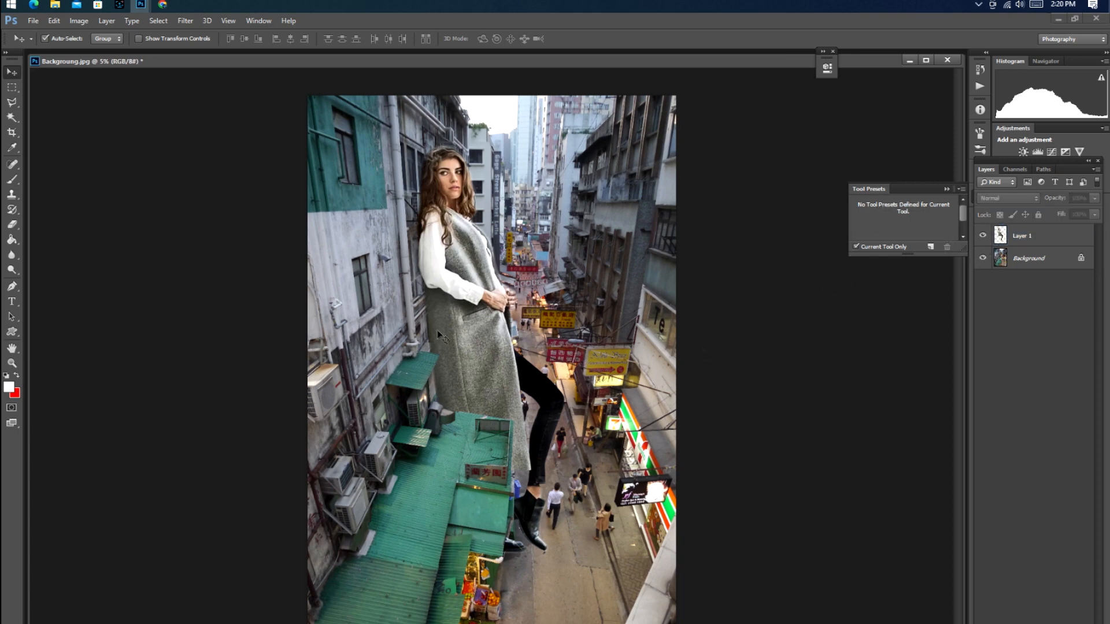
Step: Inspect how the model blends with the rooftops and street, both close up and across the whole image
key("ctrl+plus")
key("ctrl+plus")
scroll(447, 318, "up", 3)
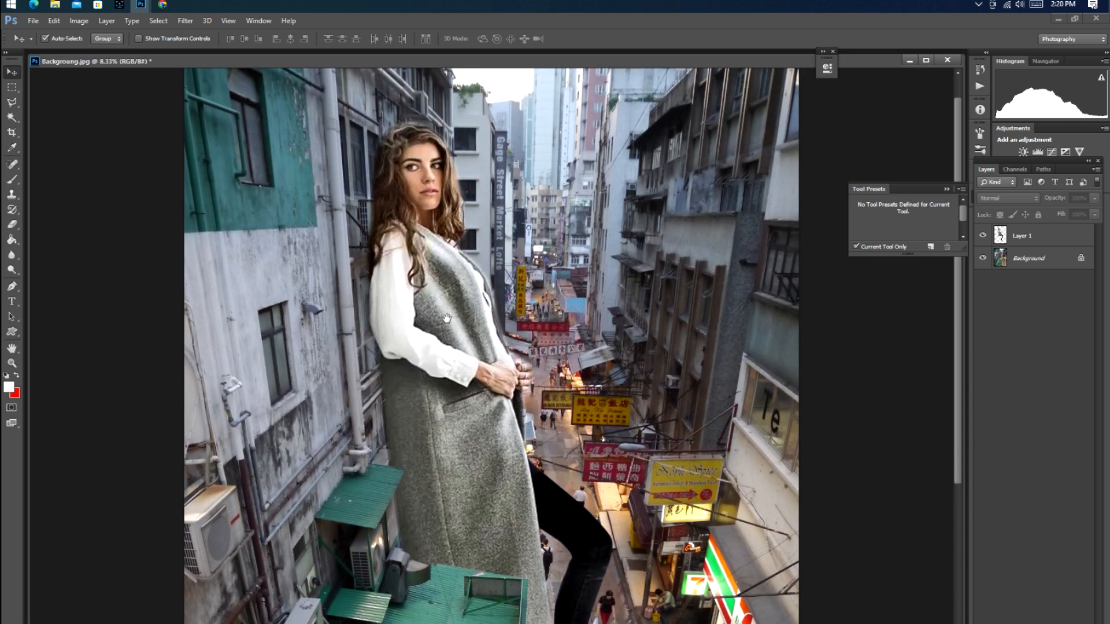
key("ctrl+minus")
key("ctrl+minus")
key("ctrl+minus")
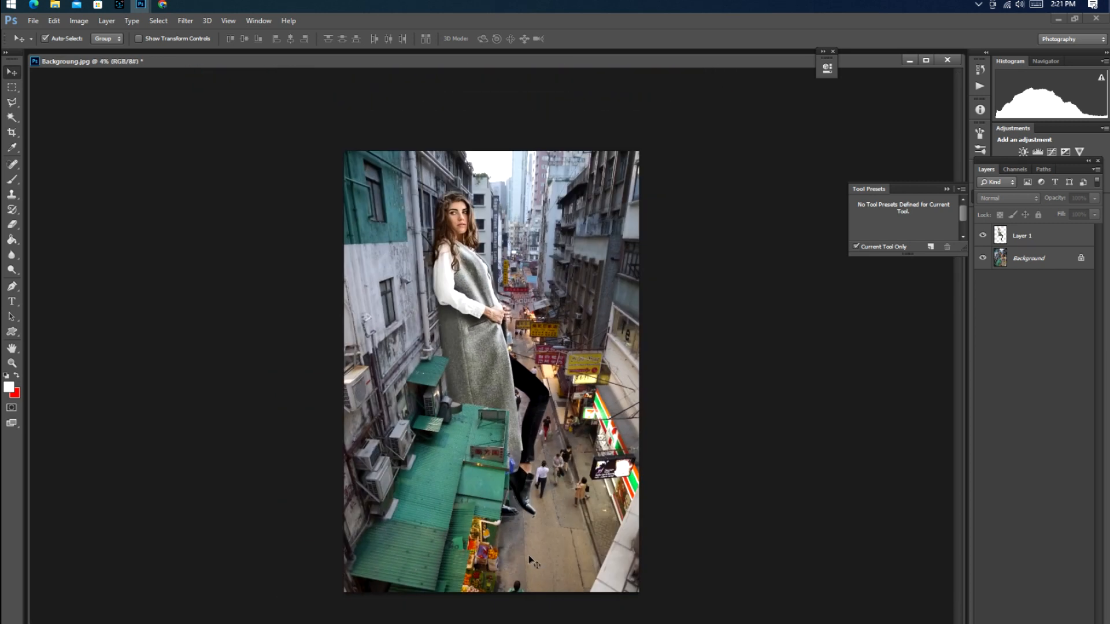
key("ctrl+plus")
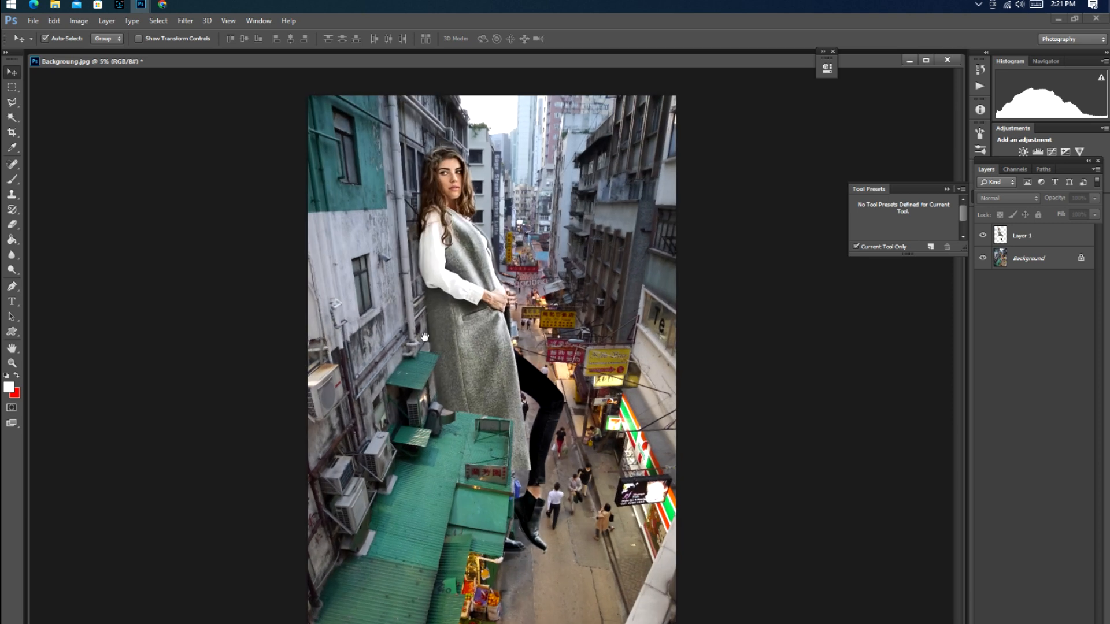
Step: Crop the composite from its left edge, cutting off the green wall and most of the air conditioners
key("c")
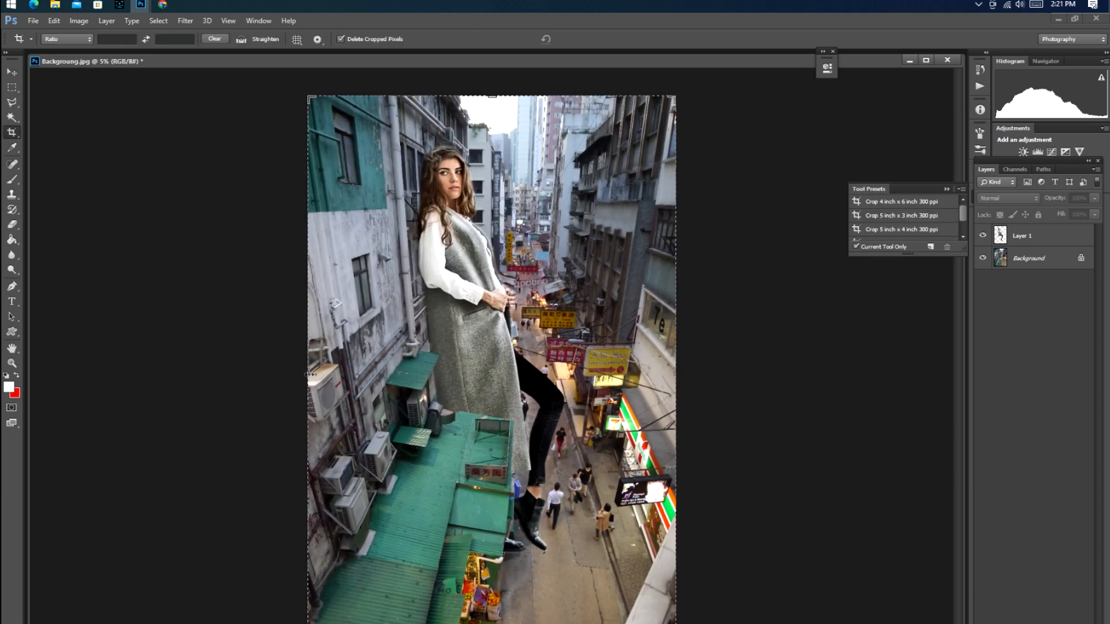
left_click_drag(307, 371, 344, 372)
left_click(583, 40)
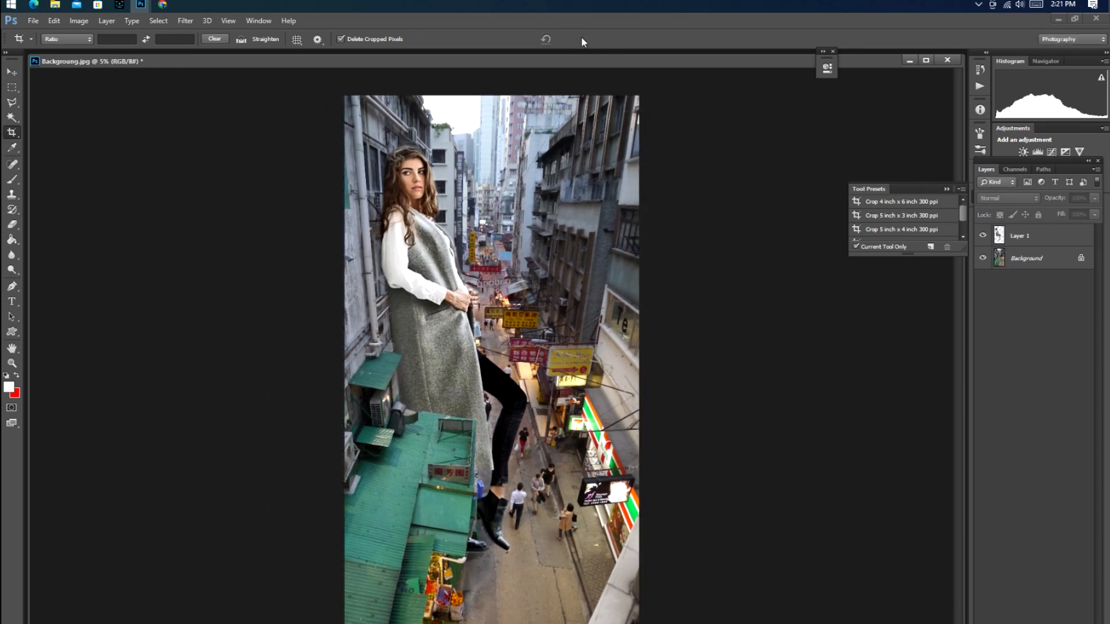
key("v")
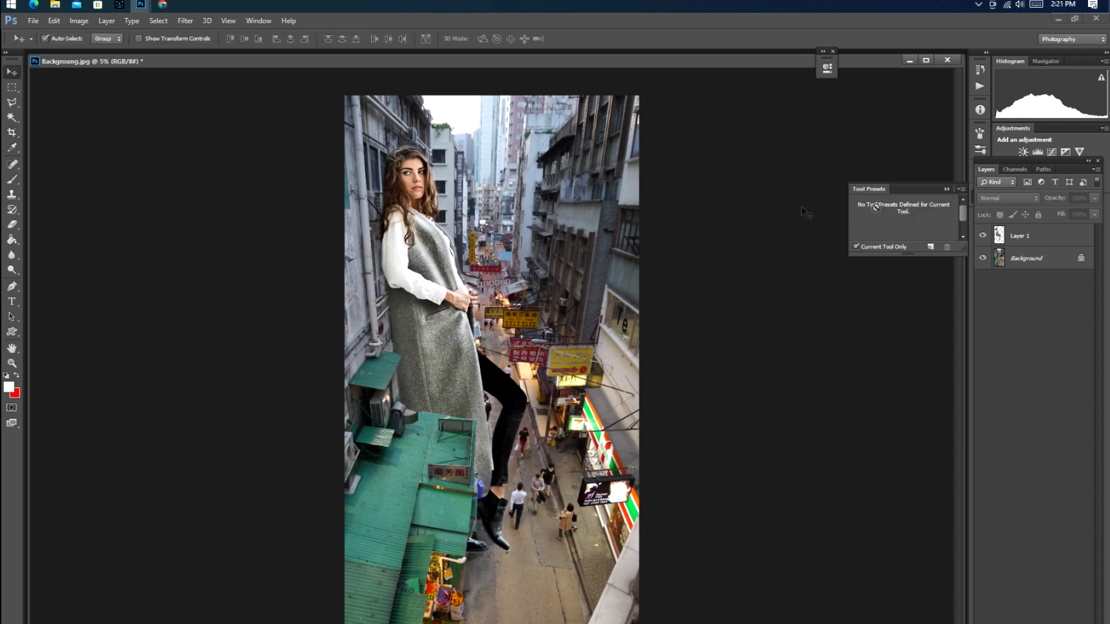
Step: On the Background layer, select the buildings, sky and distant street above the rooftops freehand and feather the selection by 6 pixels
left_click(1028, 264)
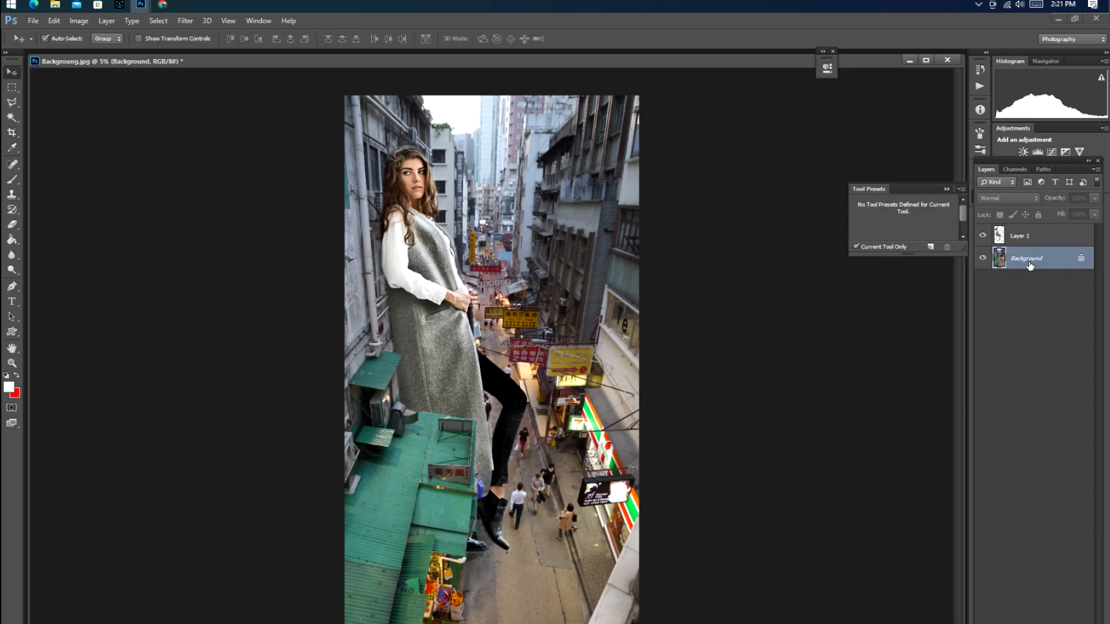
key("m")
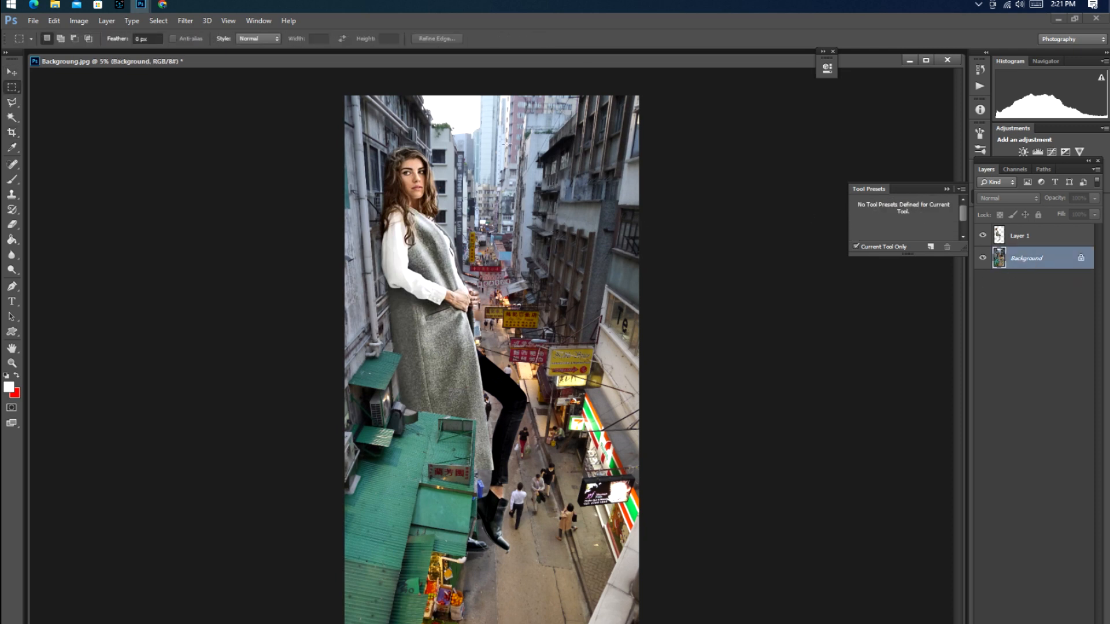
key("l")
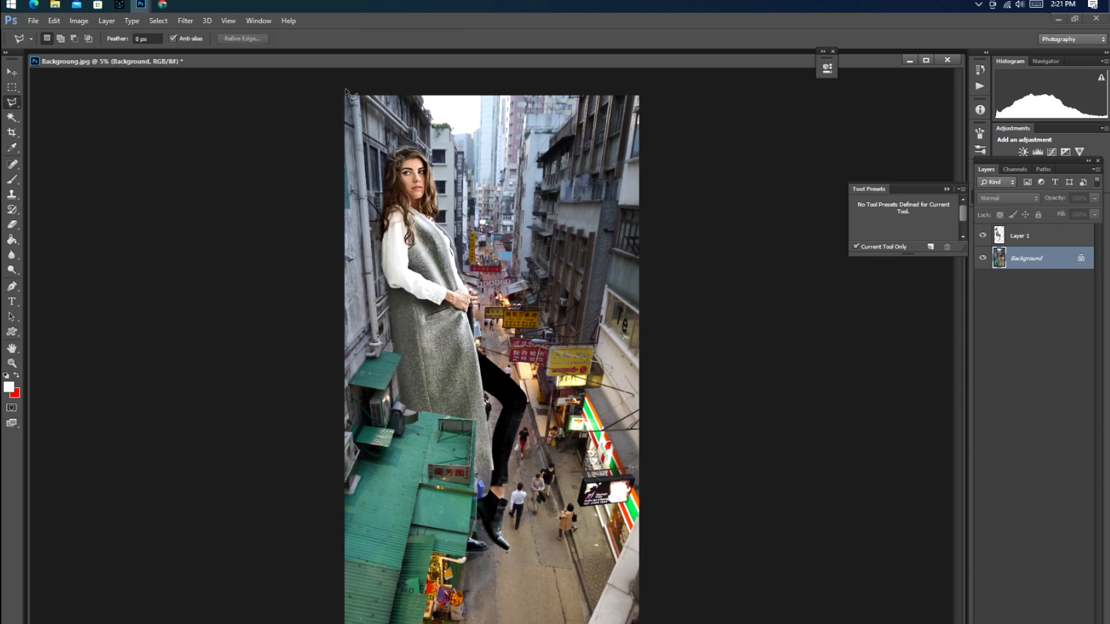
key("shift+l")
key("shift+l")
left_click_drag(347, 88, 334, 376)
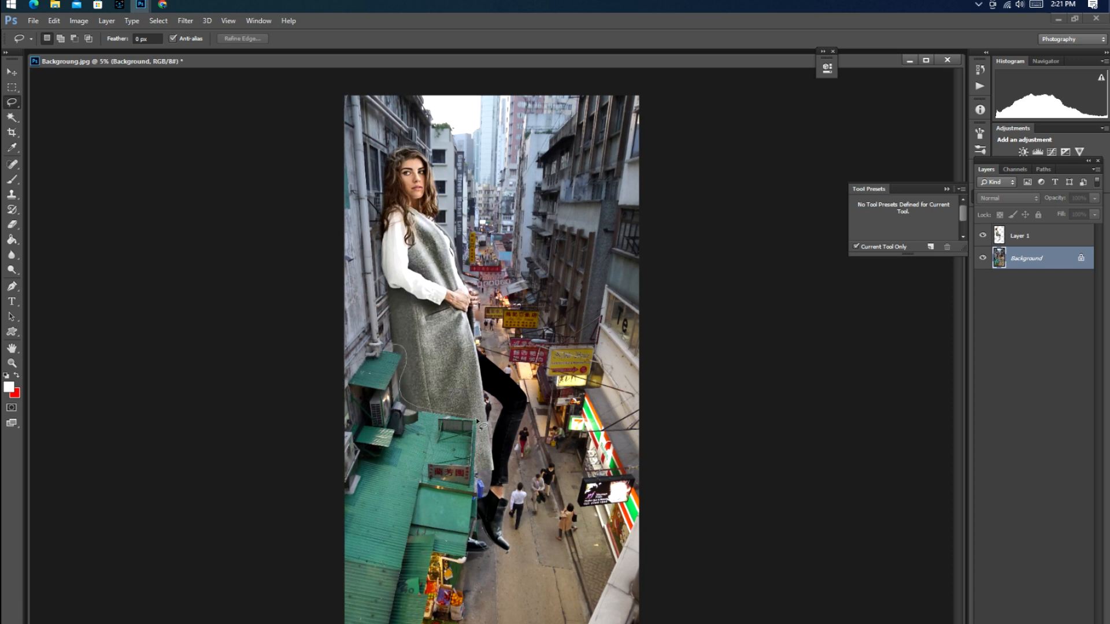
mouse_move(516, 407)
left_mouse_down()
mouse_move(698, 265)
mouse_move(663, 81)
mouse_move(554, 74)
mouse_move(363, 88)
mouse_move(341, 144)
left_mouse_up()
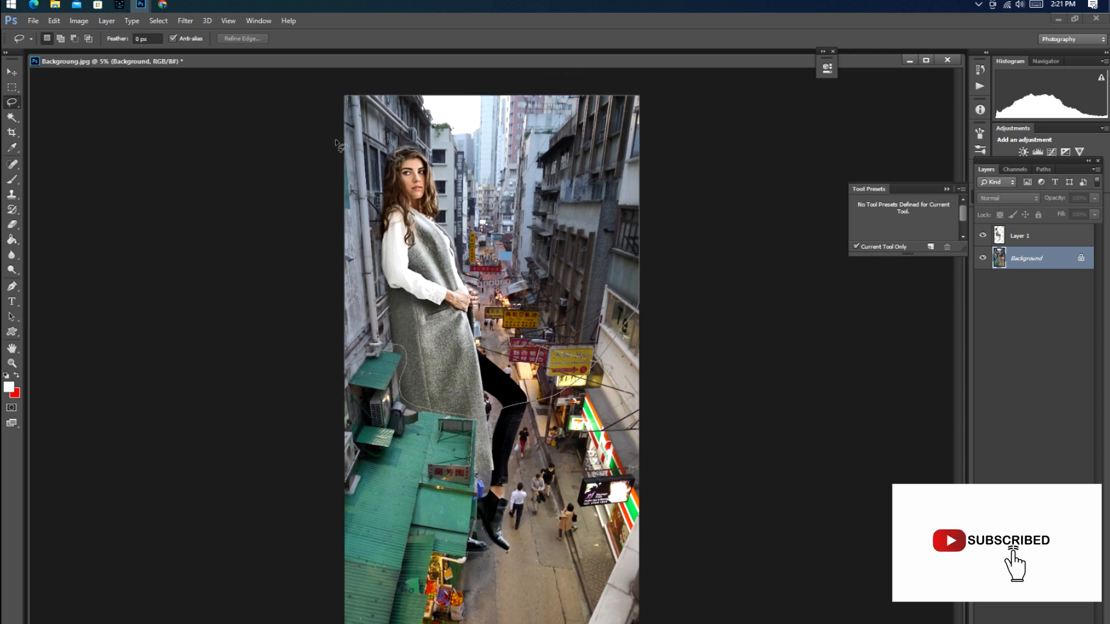
right_click(377, 148)
left_click(403, 182)
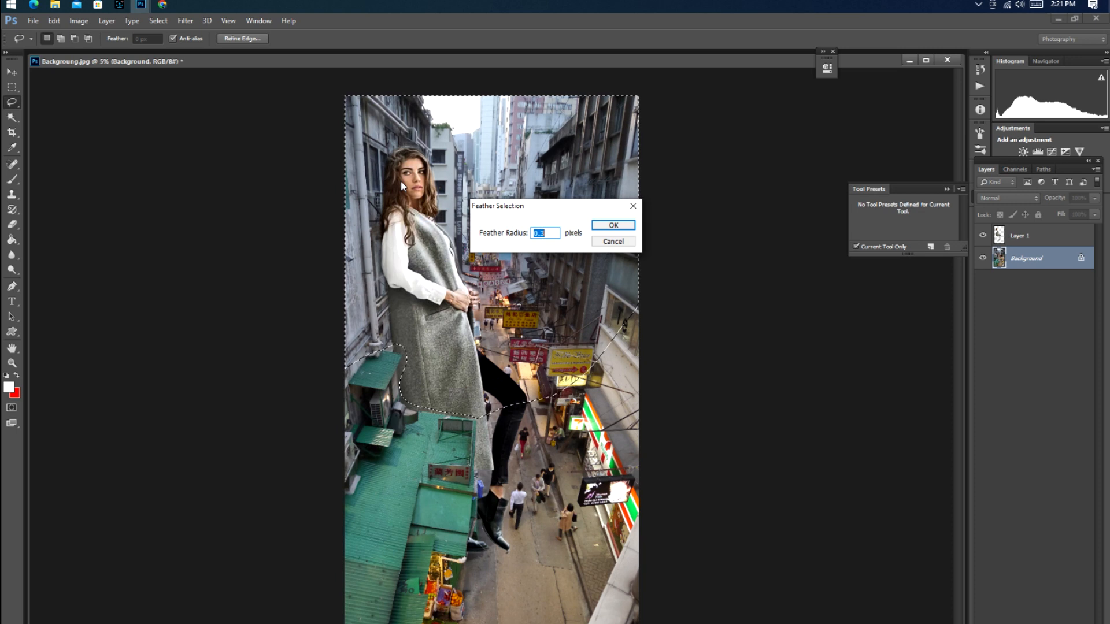
type("6")
key("Return")
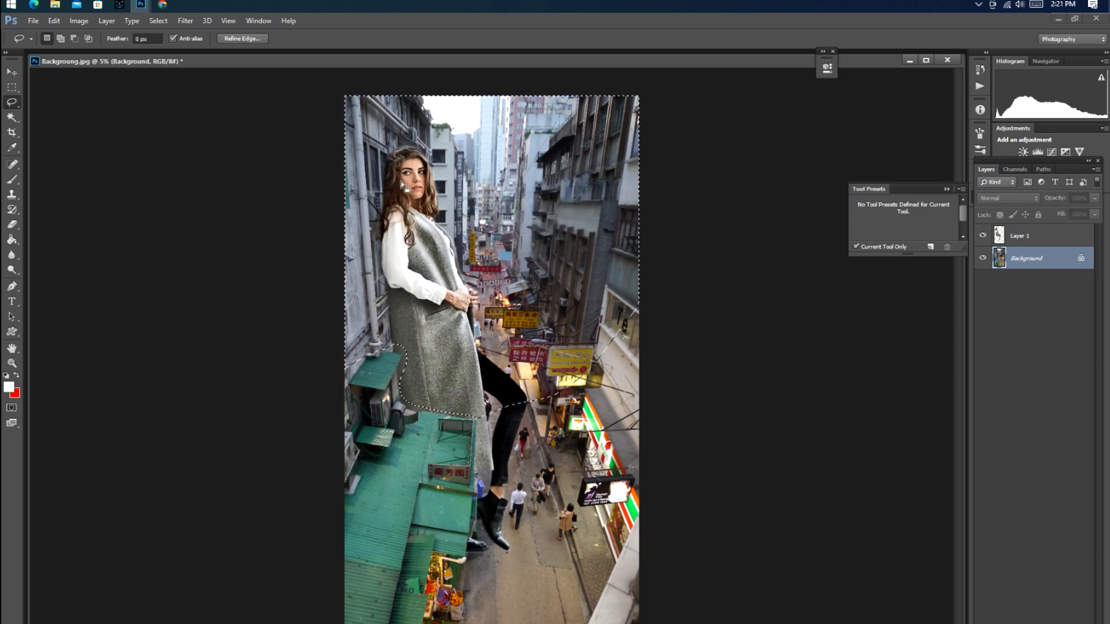
Step: Apply a Gaussian Blur to the selected distant street and buildings on the Background layer, and clear the selection
key("alt+t")
key("Right")
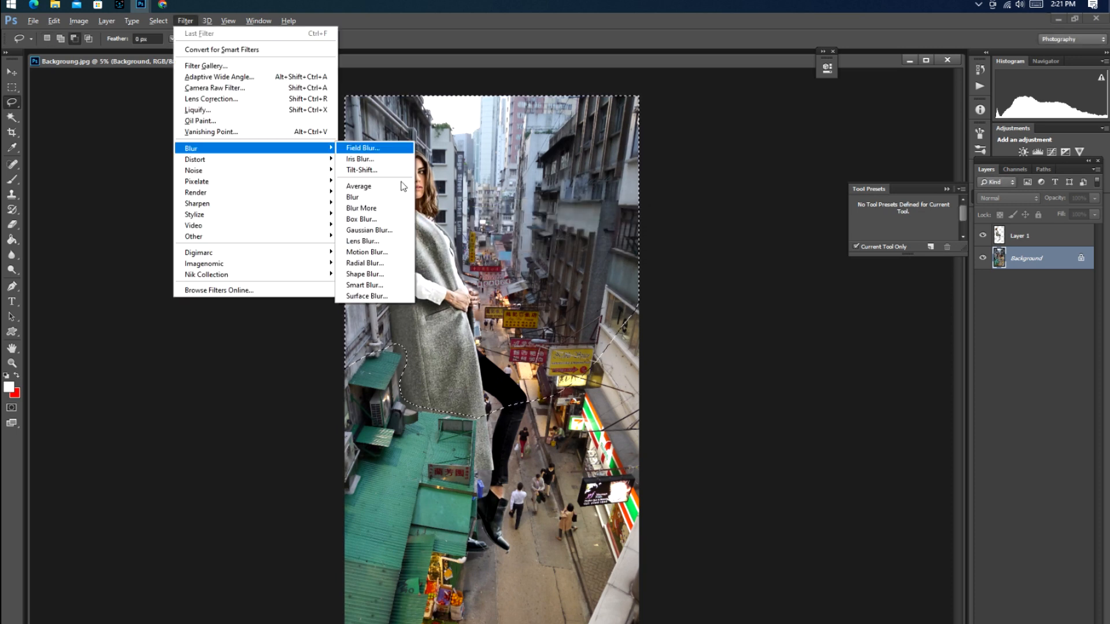
key("g")
left_click_drag(911, 277, 918, 279)
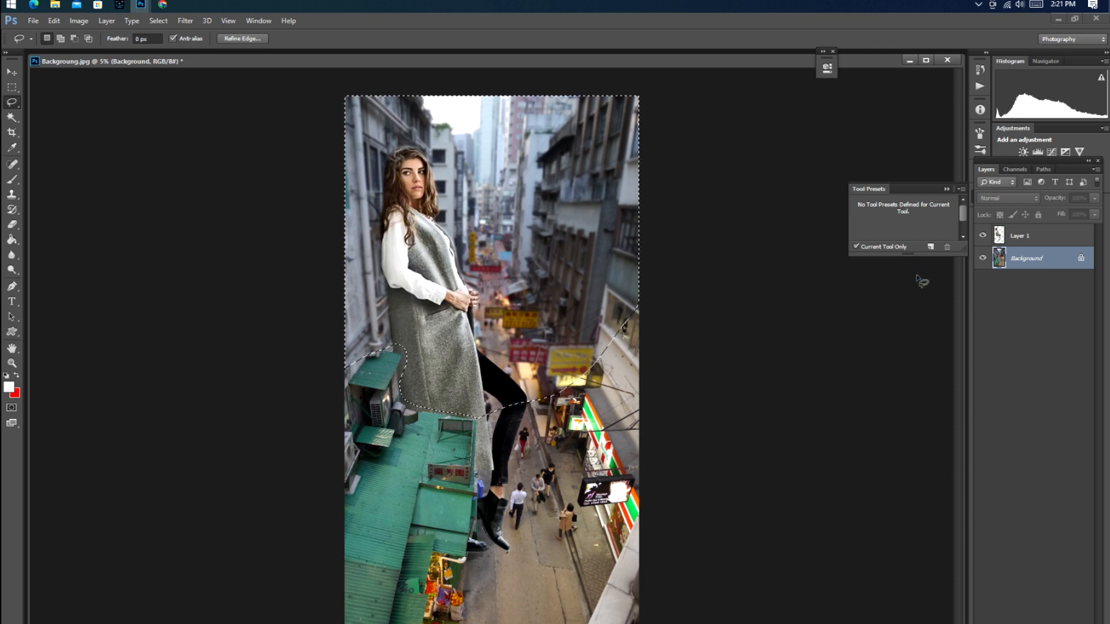
key("ctrl+d")
key("v")
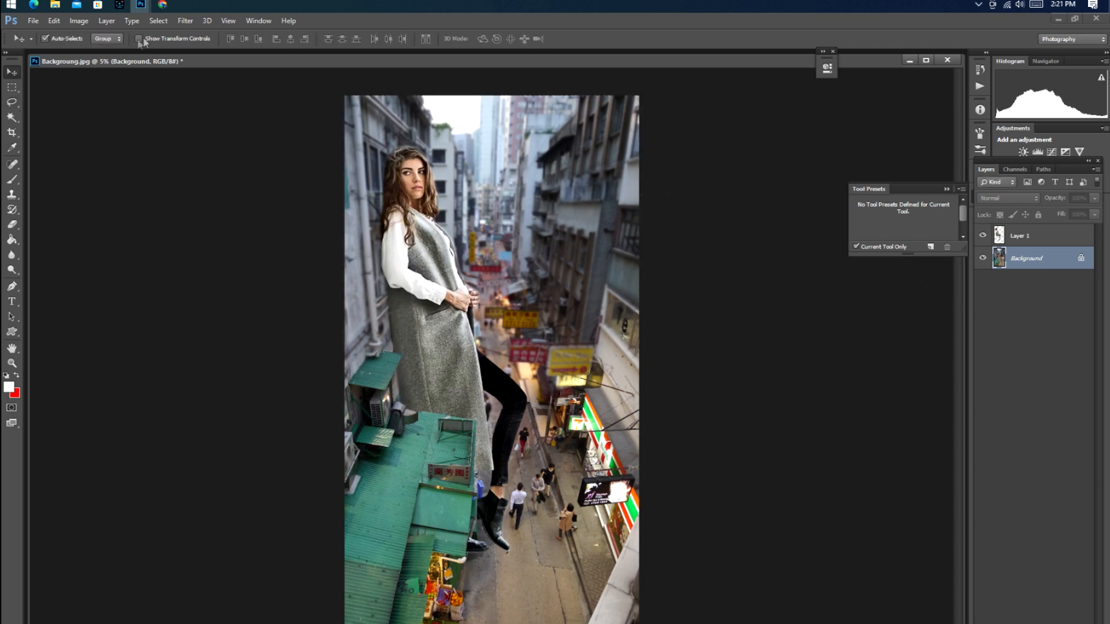
Step: Try a brightened 50-300mm Zoom Lens Flare placed in the sky at the top of the Background layer
left_click(184, 21)
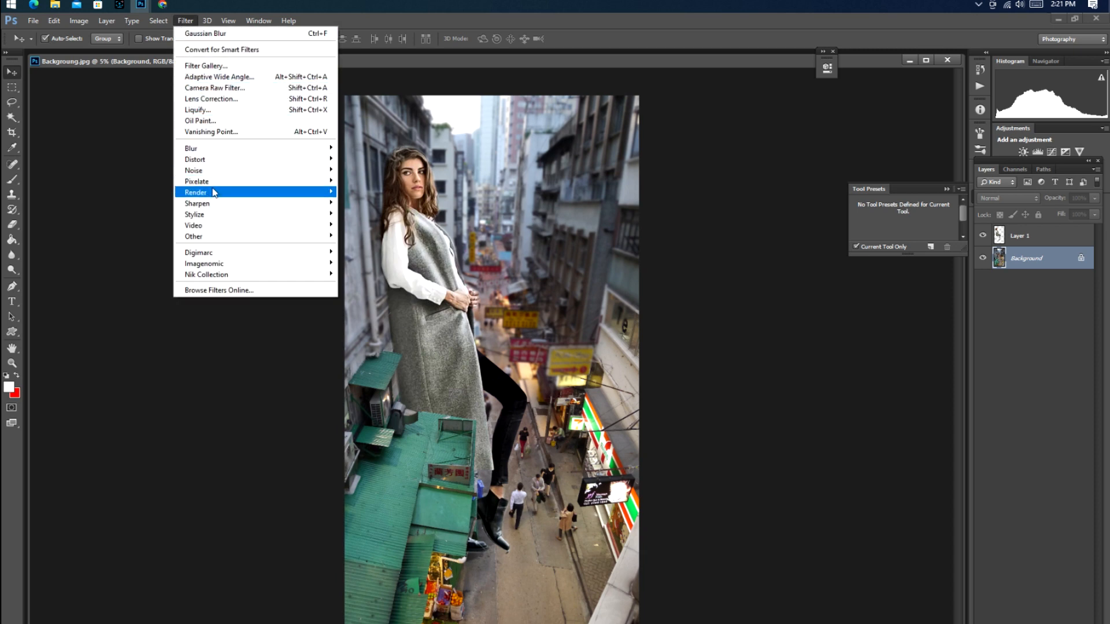
mouse_move(211, 192)
left_click(363, 224)
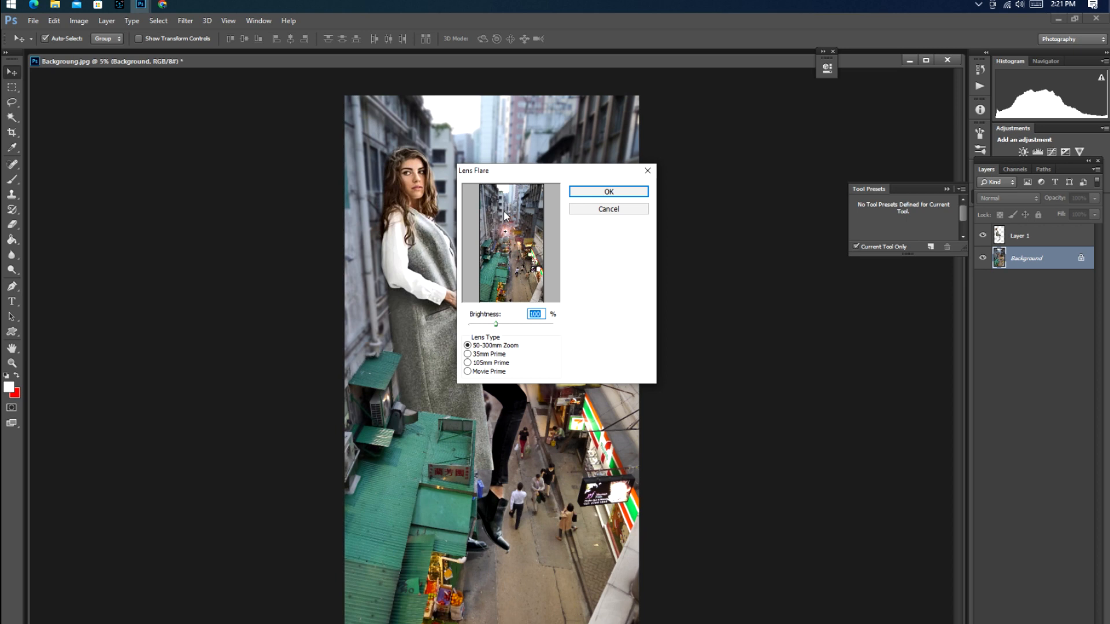
left_click(508, 190)
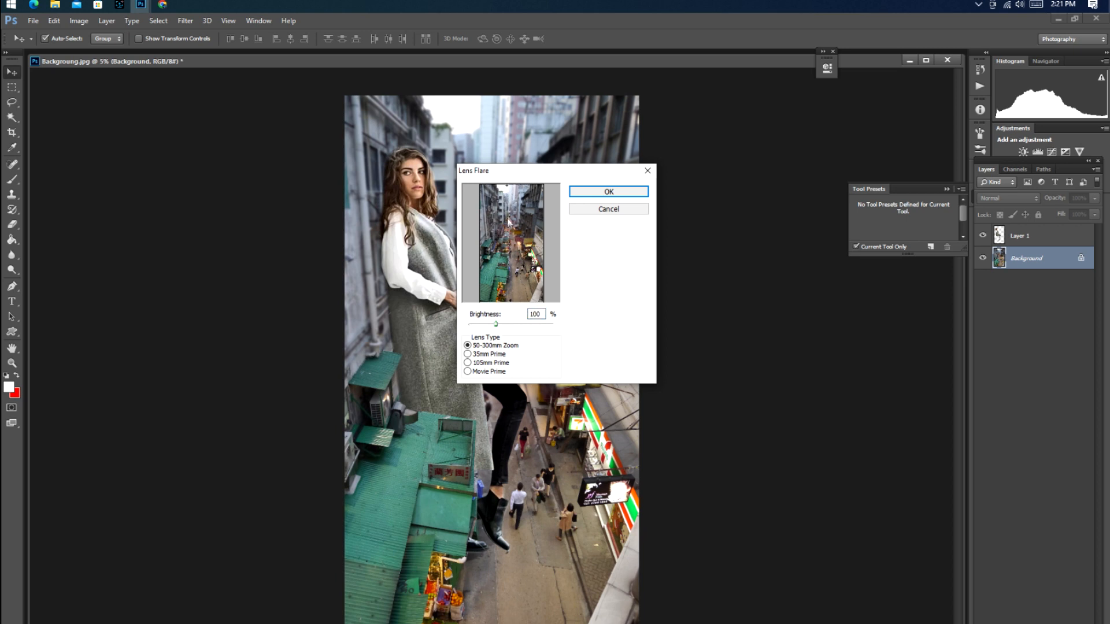
left_click_drag(495, 328, 517, 325)
key("Return")
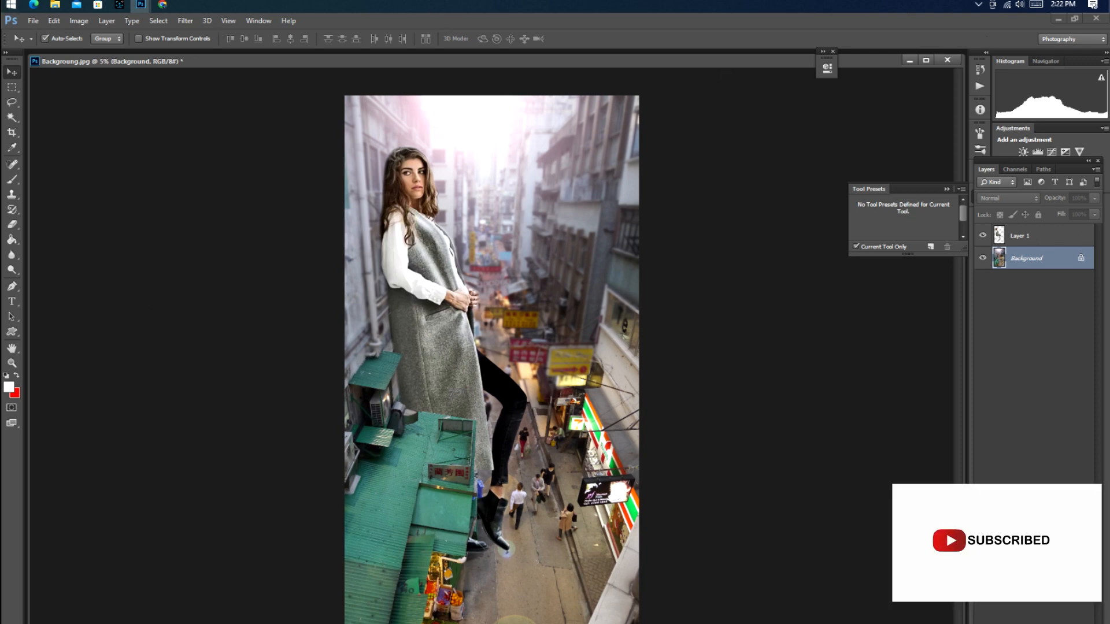
Step: Undo the lens flare on the Background layer
key("alt+Tab")
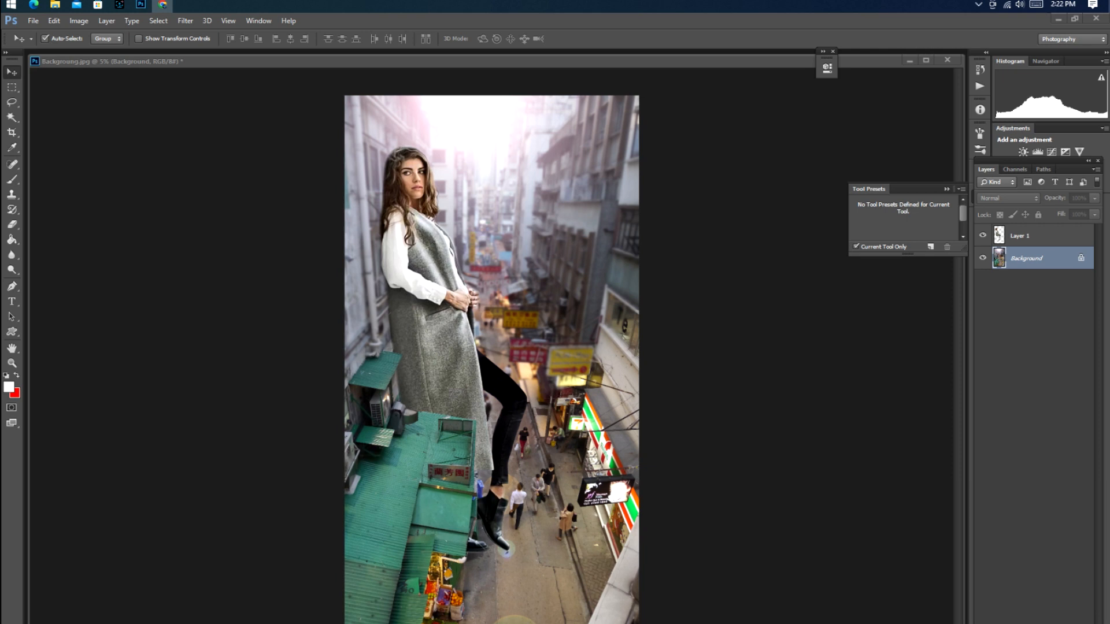
left_click(626, 282)
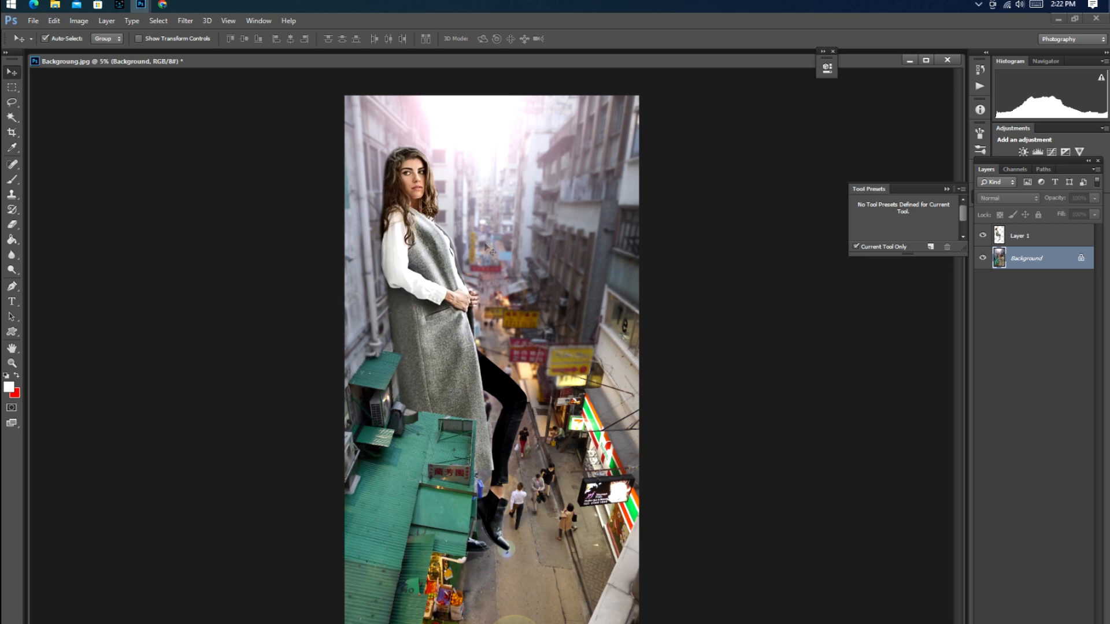
key("ctrl+z")
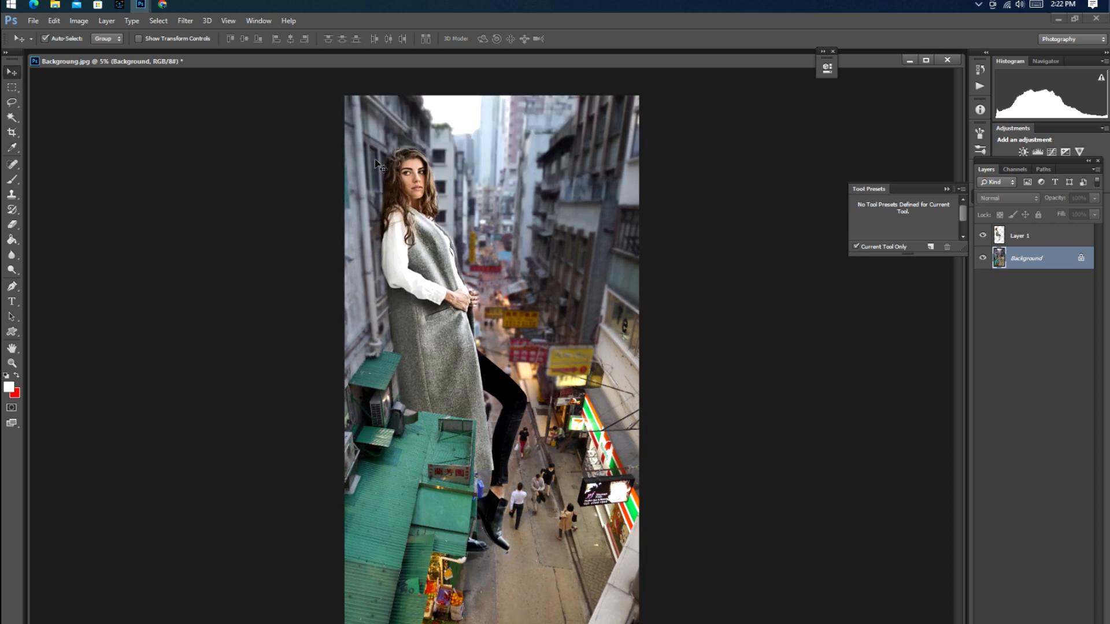
Step: Merge the model layer into the Background layer
left_click(375, 159)
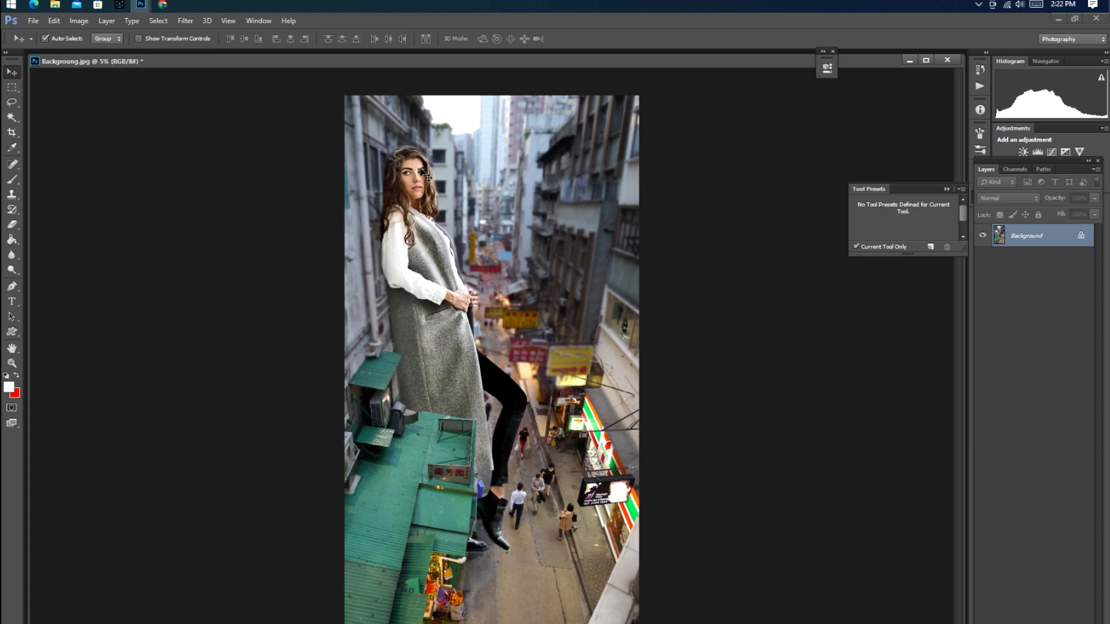
left_click(466, 205)
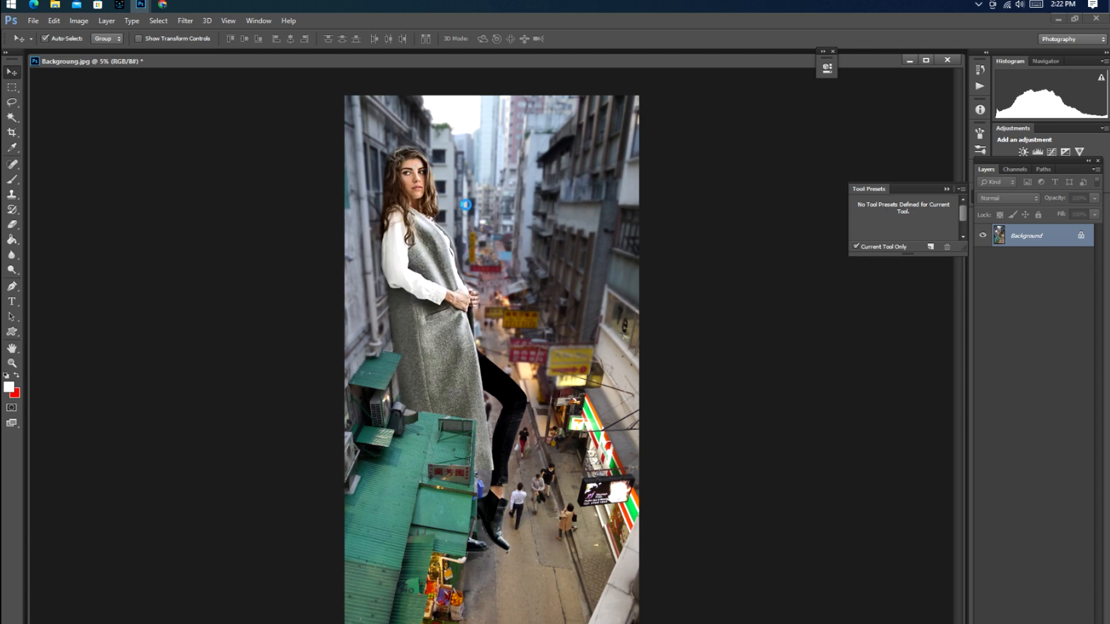